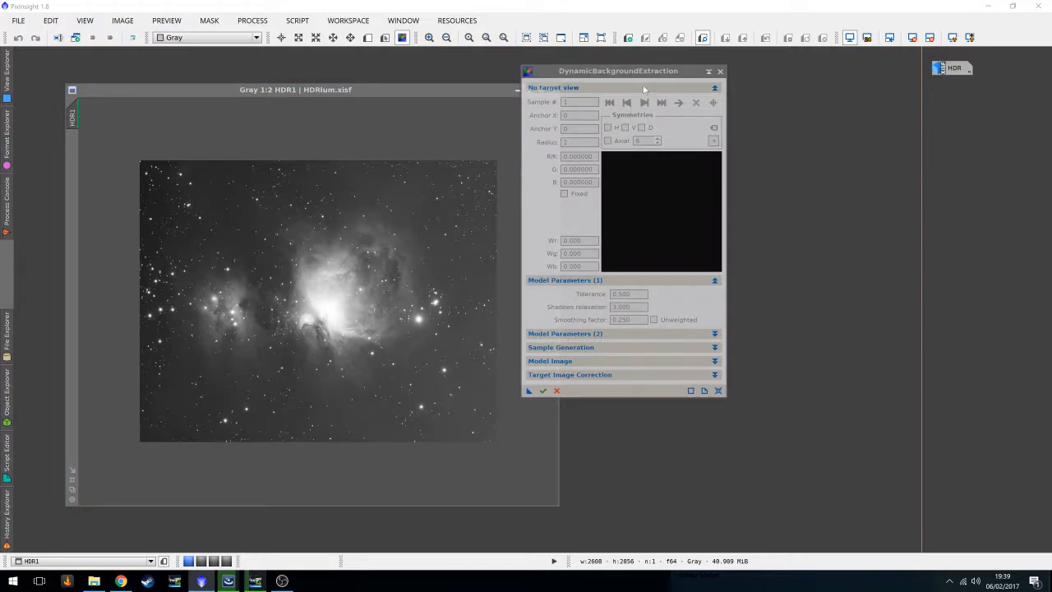
Set the Orion Nebula HDR1 image as the DynamicBackgroundExtraction target view.
{"action": "left_click_drag", "start_coordinate": [637, 73], "coordinate": [743, 73]}
{"action": "left_click", "coordinate": [309, 321]}
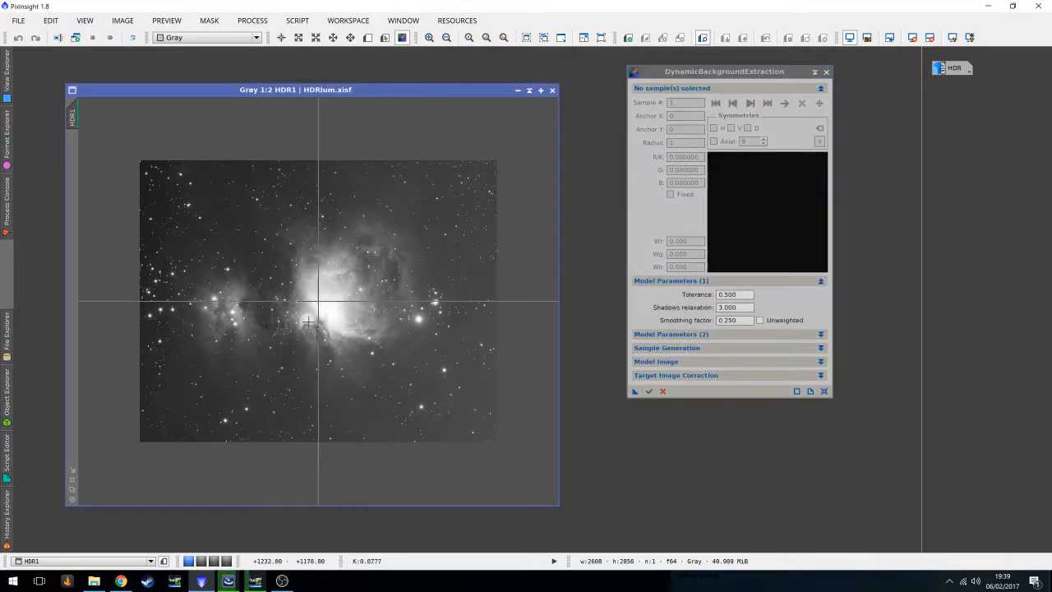
{"action": "left_click", "coordinate": [688, 336]}
{"action": "left_click", "coordinate": [688, 334]}
{"action": "left_click", "coordinate": [684, 337]}
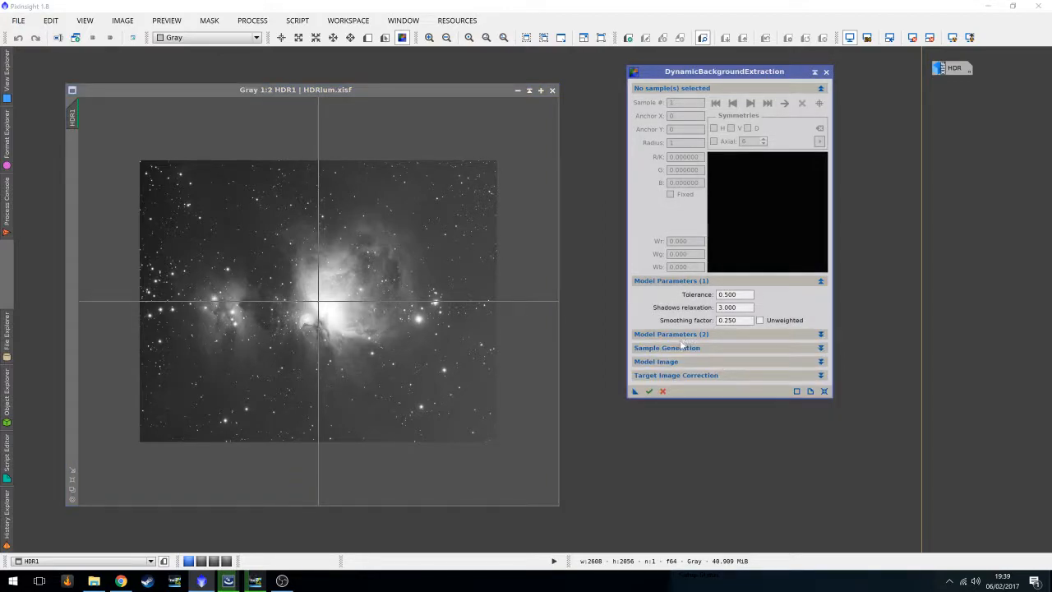
In Sample Generation, set the selected sample color to cyan (Red 0, Green 255, Blue 255).
{"action": "left_click", "coordinate": [672, 349]}
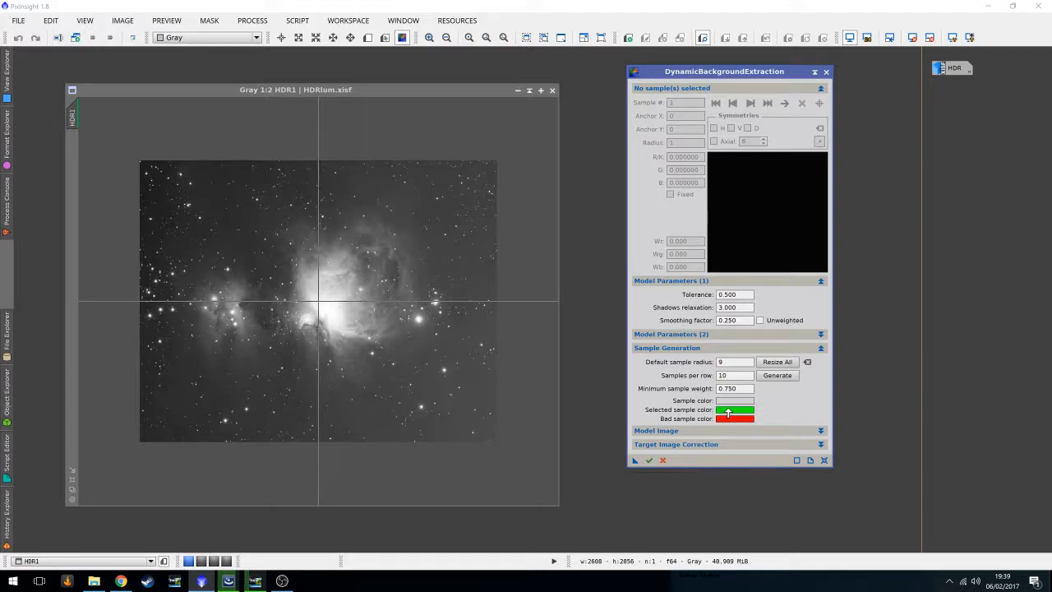
{"action": "left_click", "coordinate": [728, 413]}
{"action": "left_click_drag", "start_coordinate": [498, 301], "coordinate": [575, 302]}
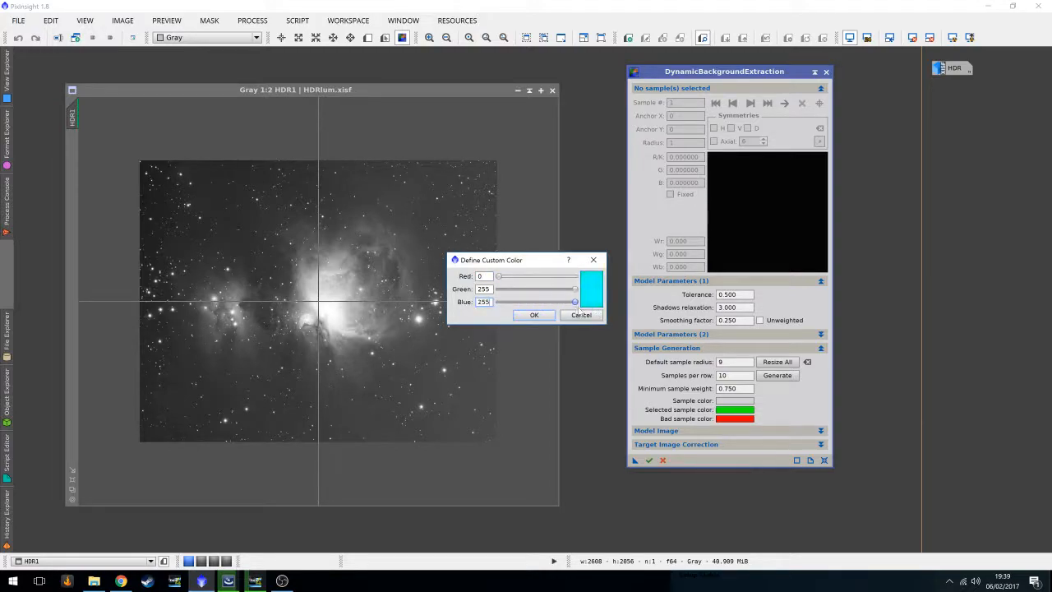
{"action": "left_click", "coordinate": [534, 315]}
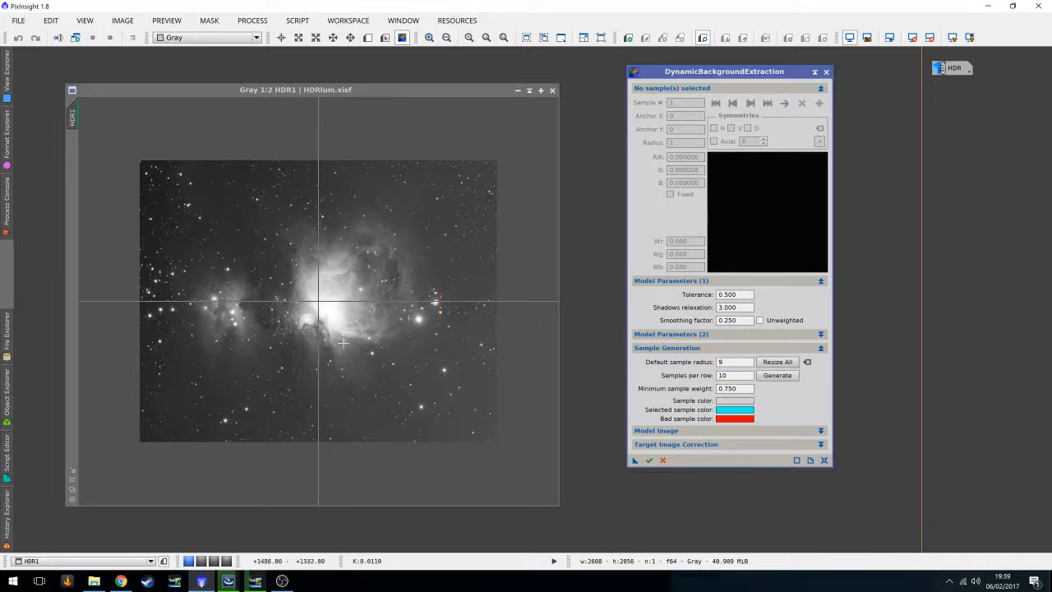
Zoom into the image and place a background sample at its top-right corner.
{"action": "scroll", "coordinate": [399, 375], "scroll_direction": "up", "scroll_amount": 2}
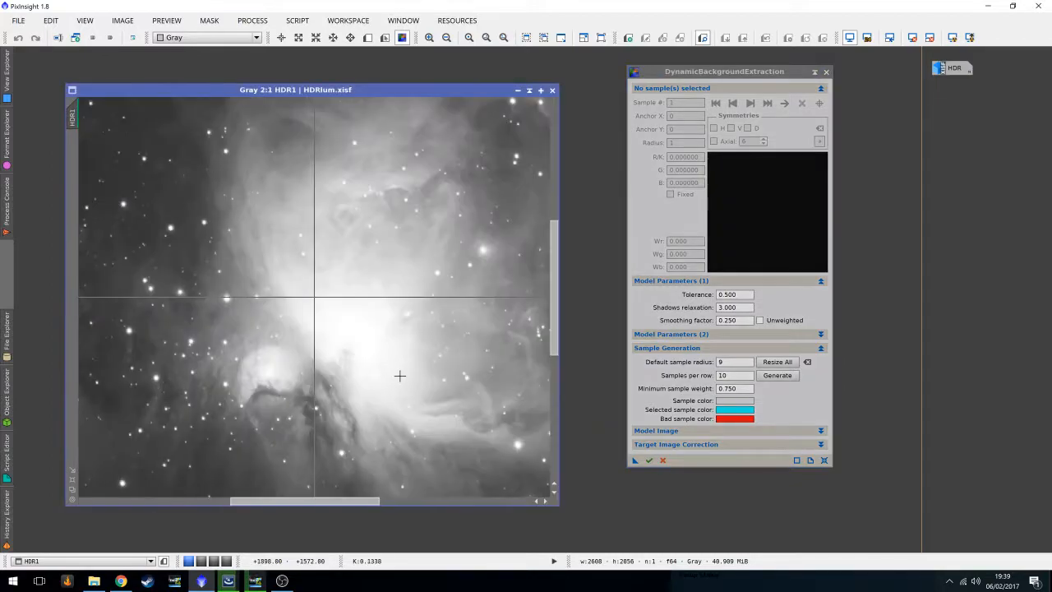
{"action": "left_click_drag", "start_coordinate": [322, 501], "coordinate": [488, 500]}
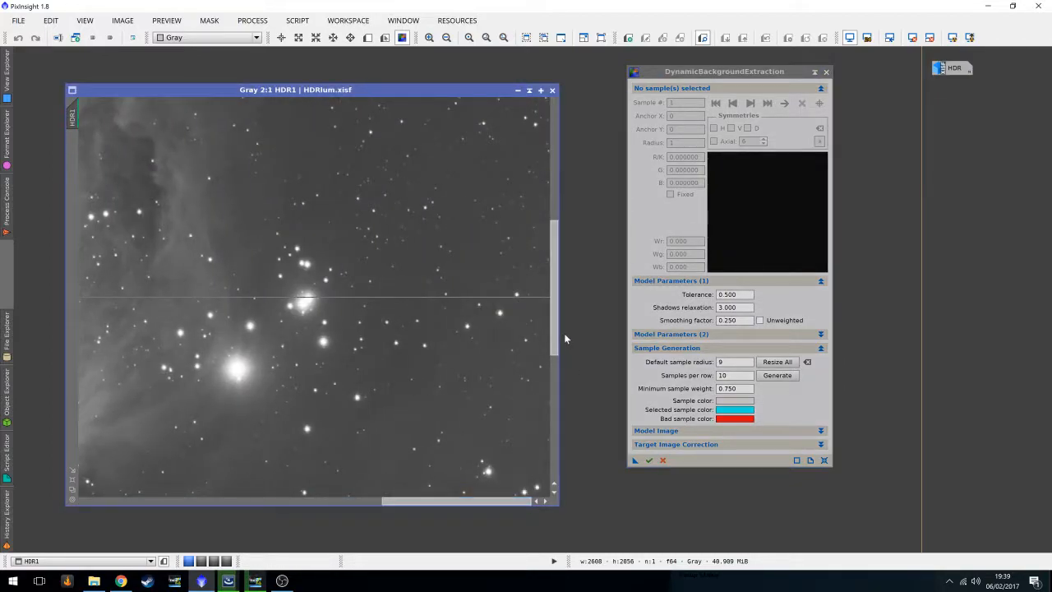
{"action": "left_click_drag", "start_coordinate": [555, 327], "coordinate": [578, 162]}
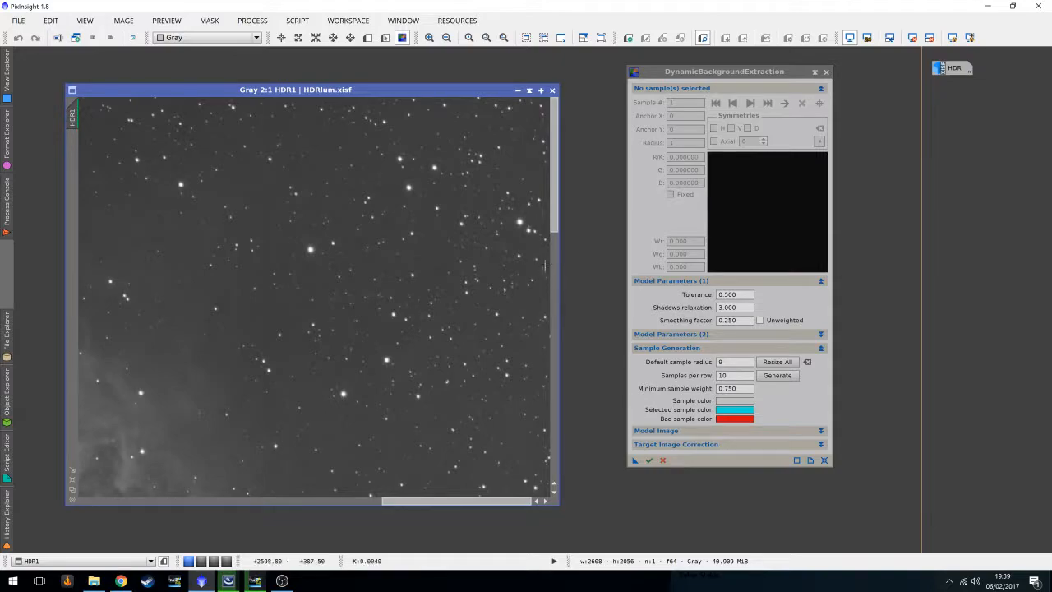
{"action": "left_click", "coordinate": [531, 115]}
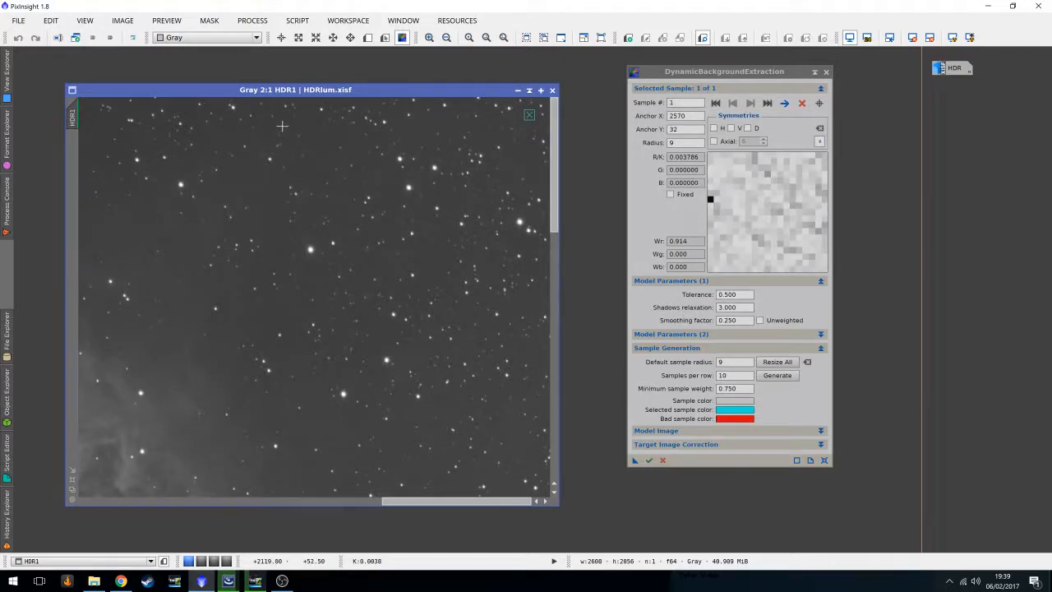
Place three more background samples along the image's top edge, moving leftwards.
{"action": "left_click", "coordinate": [229, 126]}
{"action": "scroll", "coordinate": [328, 276], "scroll_direction": "down", "scroll_amount": 1}
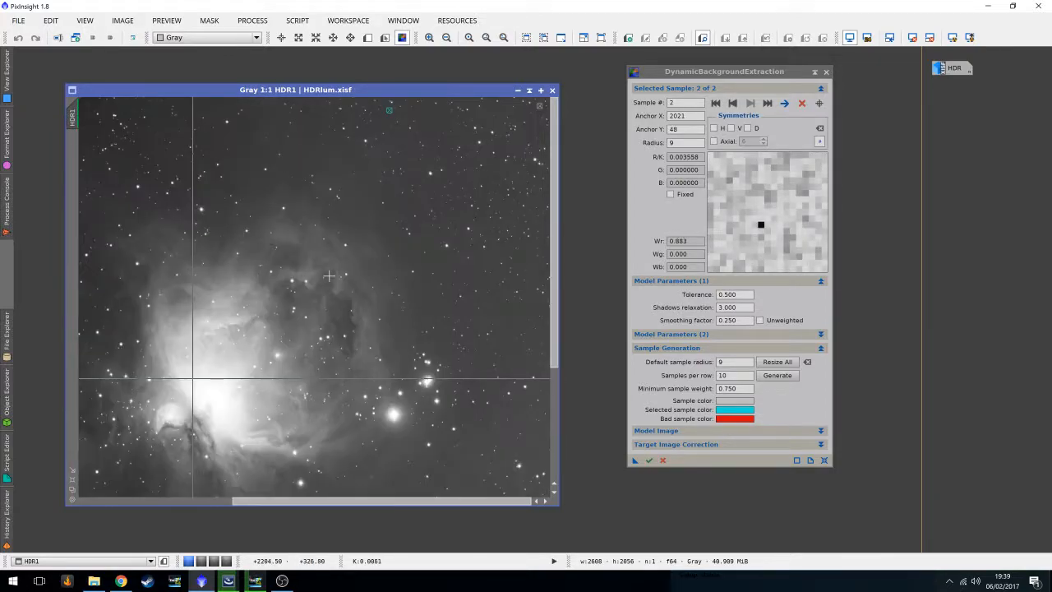
{"action": "left_click", "coordinate": [300, 106]}
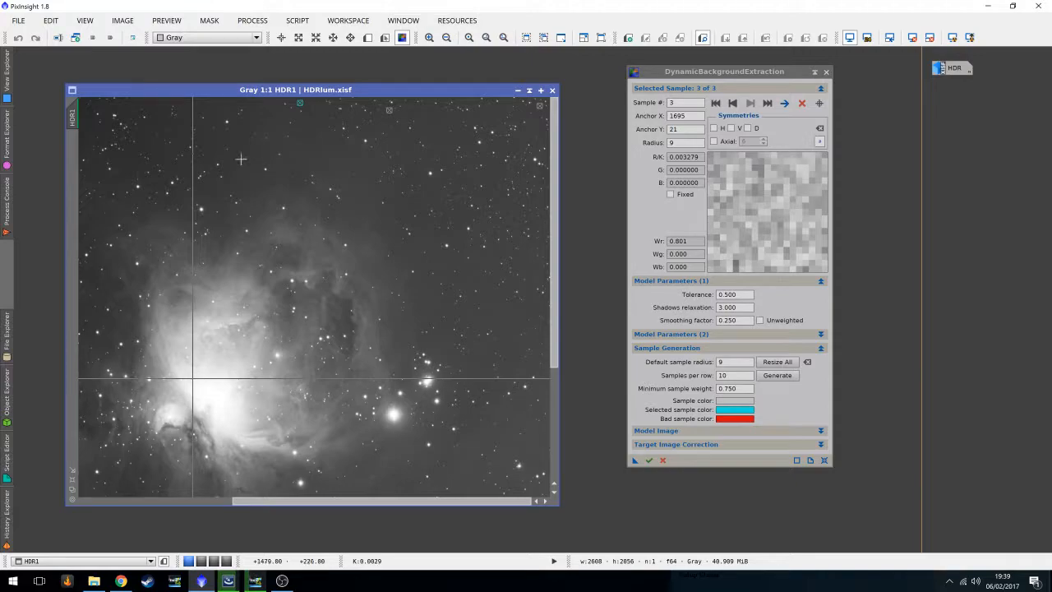
{"action": "left_click", "coordinate": [213, 104]}
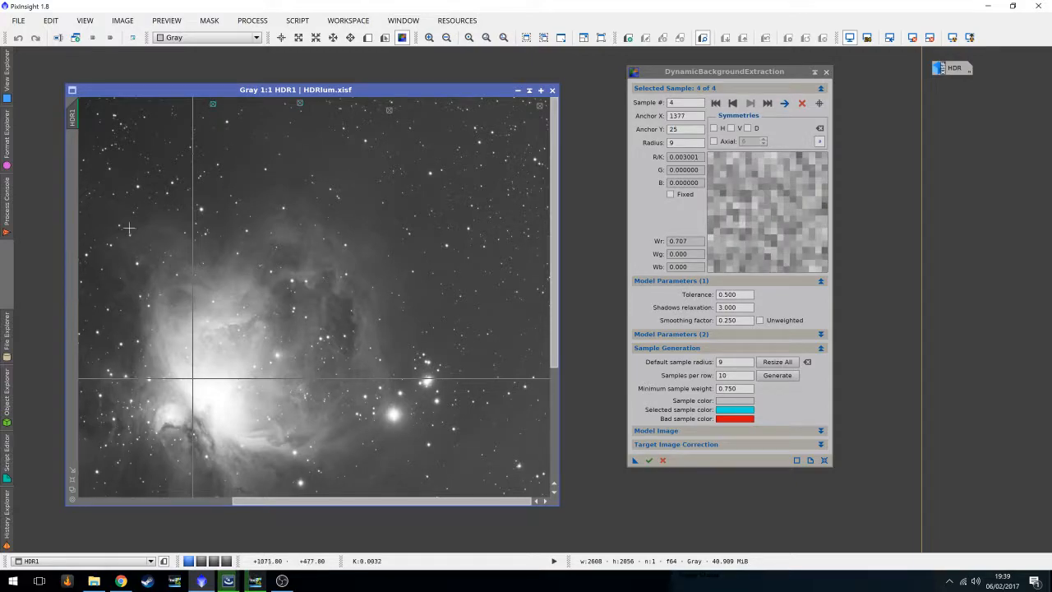
Add two background samples in dark sky along the left half of the top edge.
{"action": "left_click_drag", "start_coordinate": [296, 500], "coordinate": [138, 413]}
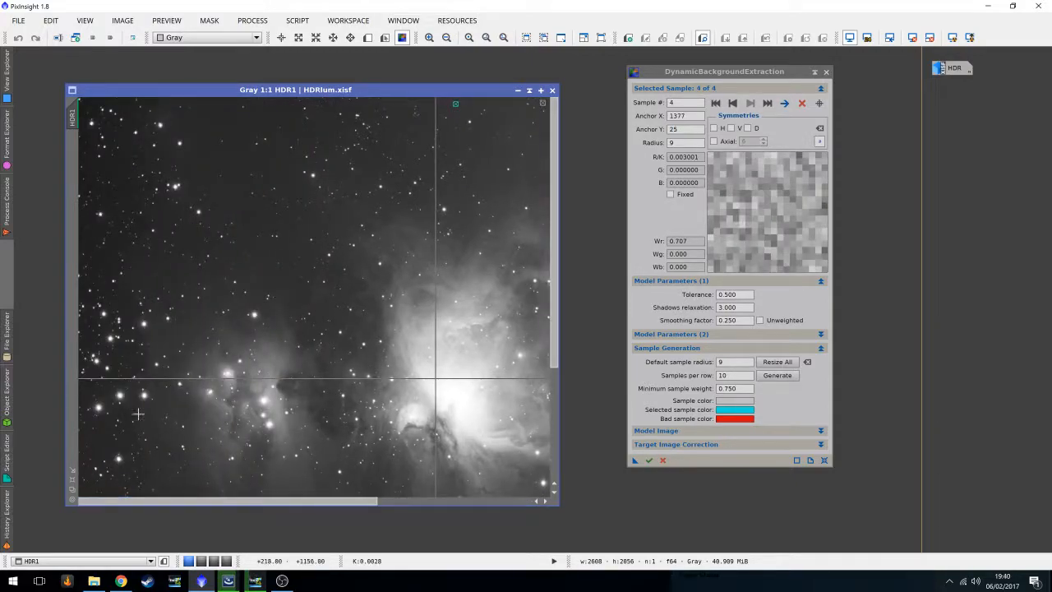
{"action": "scroll", "coordinate": [321, 108], "scroll_direction": "up", "scroll_amount": 1}
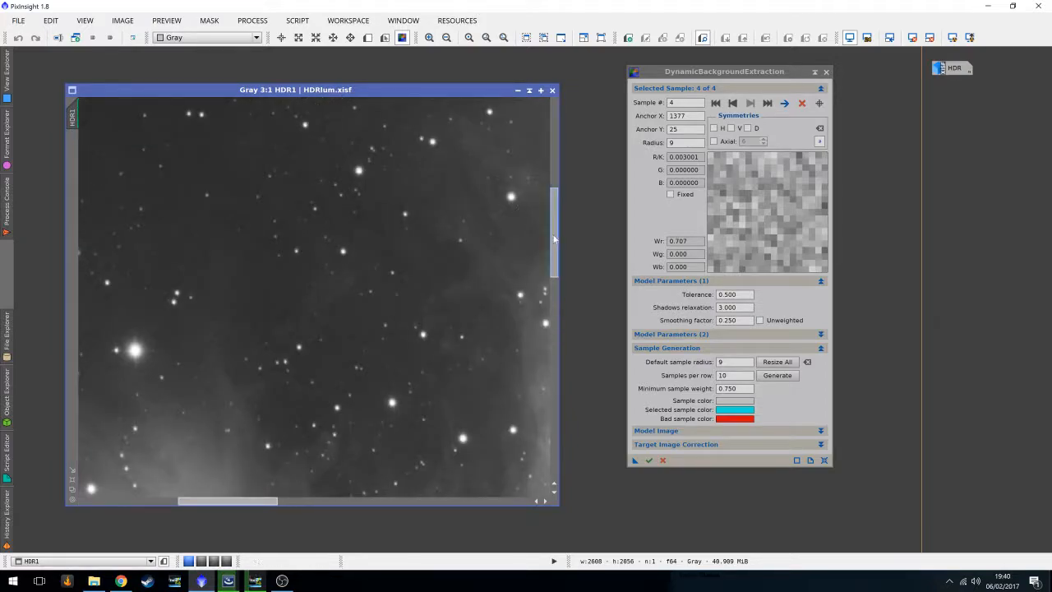
{"action": "scroll", "coordinate": [380, 118], "scroll_direction": "up", "scroll_amount": 1}
{"action": "left_click", "coordinate": [400, 115]}
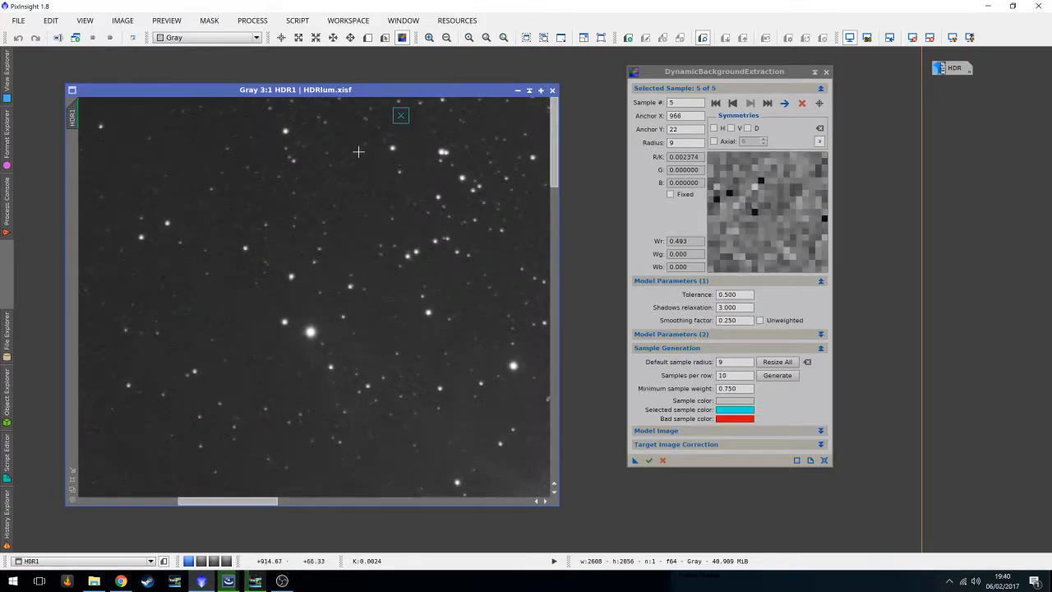
{"action": "left_click", "coordinate": [130, 118]}
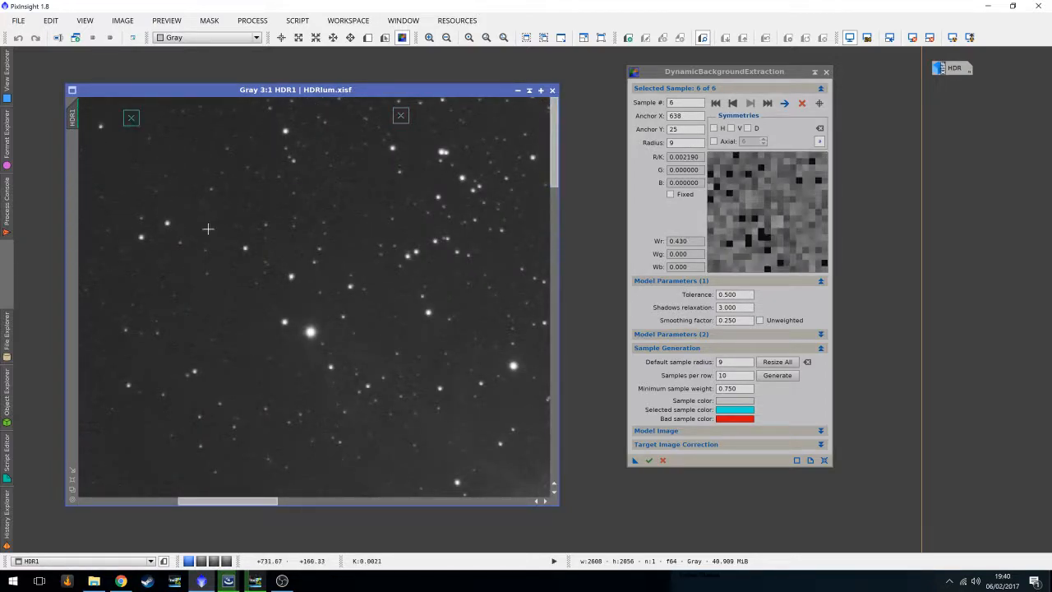
Add background samples at the top-left corner, the upper left edge and the bottom-left corner.
{"action": "scroll", "coordinate": [207, 229], "scroll_direction": "down", "scroll_amount": 2}
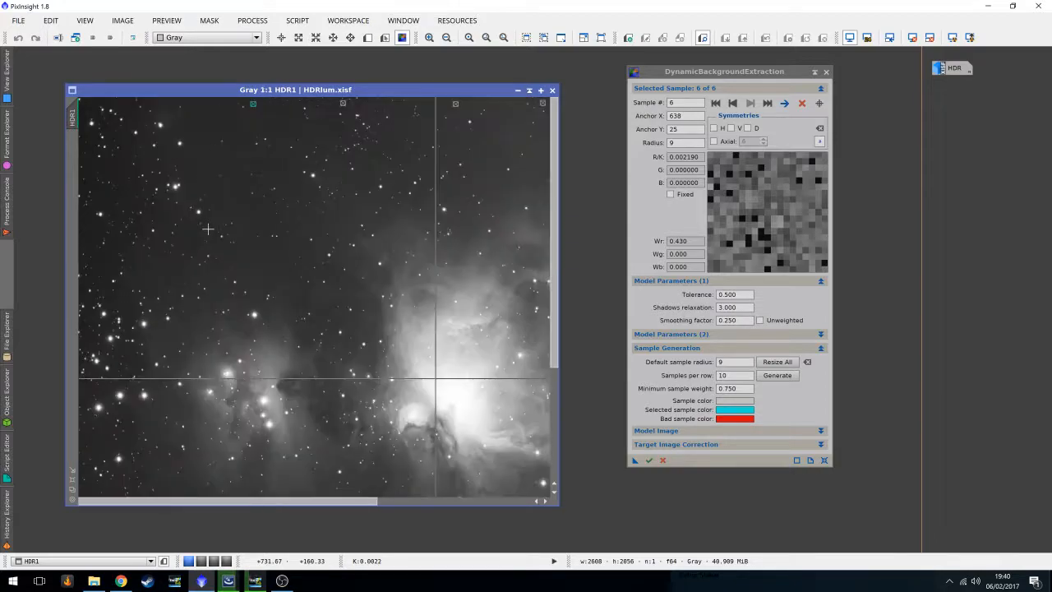
{"action": "left_click", "coordinate": [162, 105]}
{"action": "scroll", "coordinate": [204, 187], "scroll_direction": "down", "scroll_amount": 1}
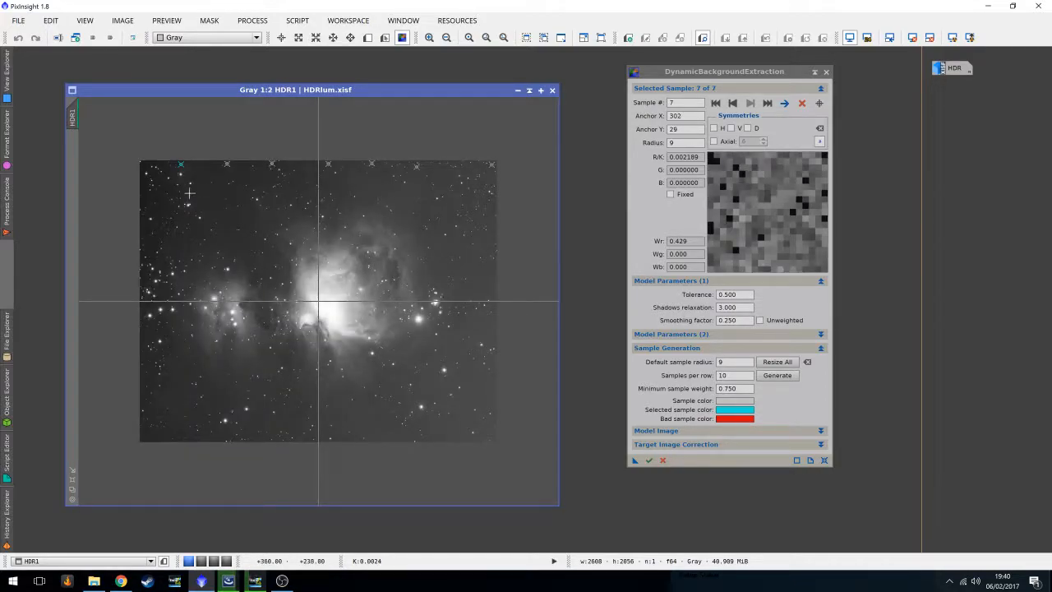
{"action": "left_click", "coordinate": [143, 184]}
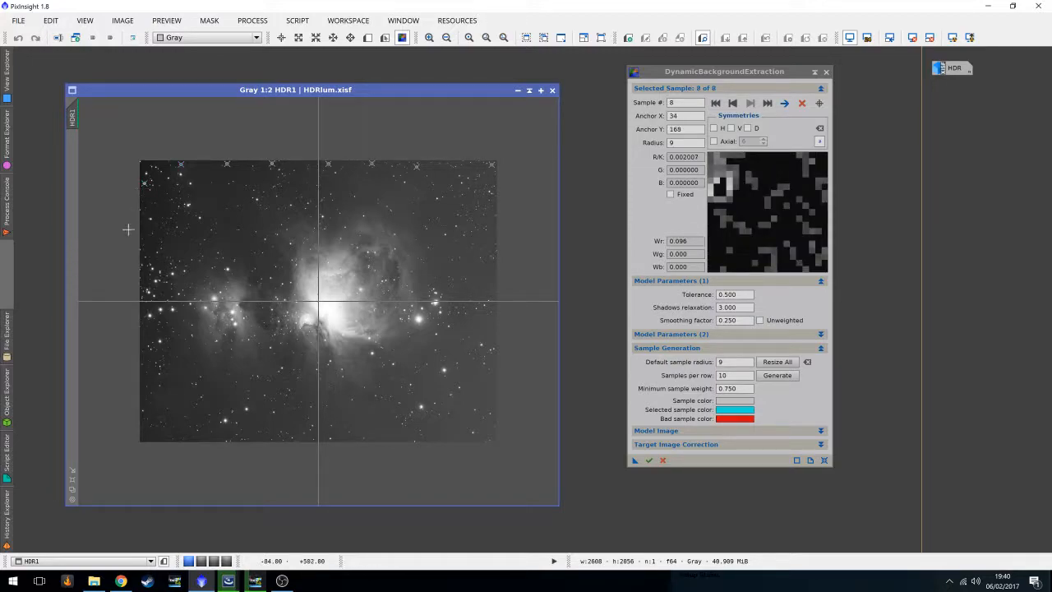
{"action": "left_click", "coordinate": [148, 434]}
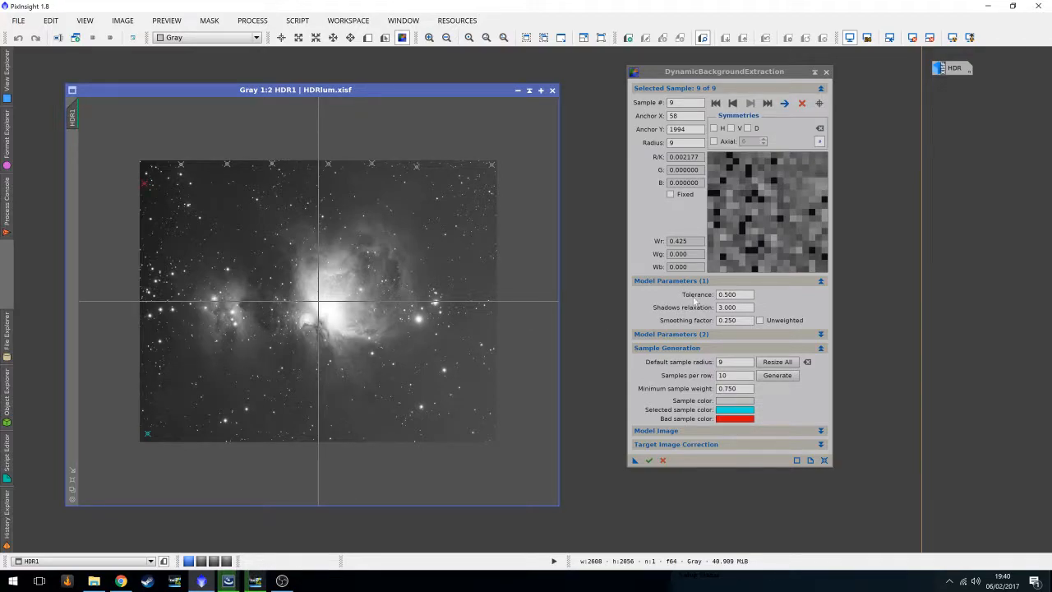
Set the model Tolerance to 0.750 and resize all samples to the default radius.
{"action": "left_click", "coordinate": [738, 294]}
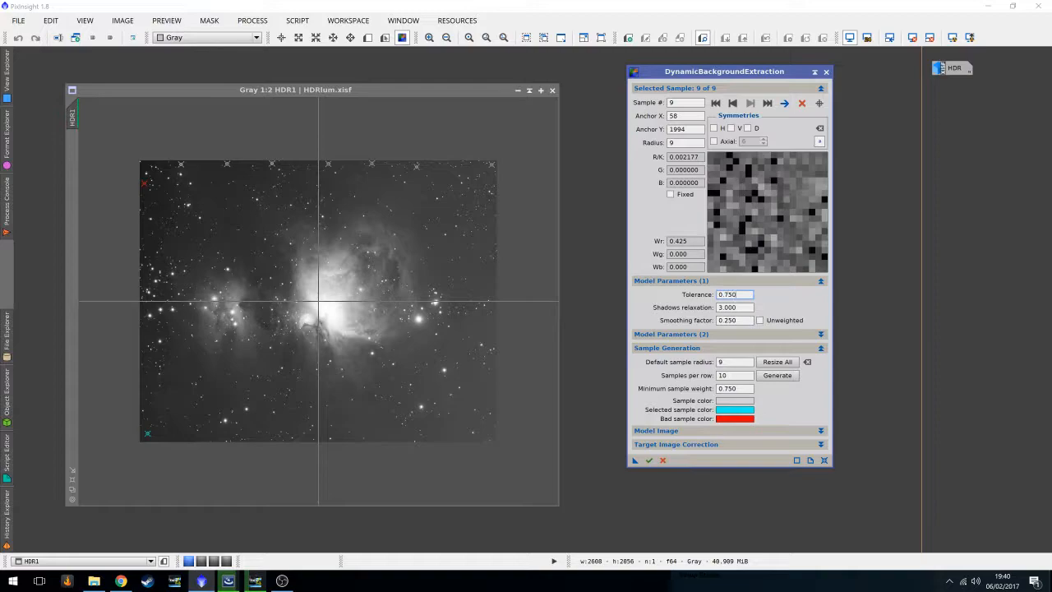
{"action": "key", "text": "Return"}
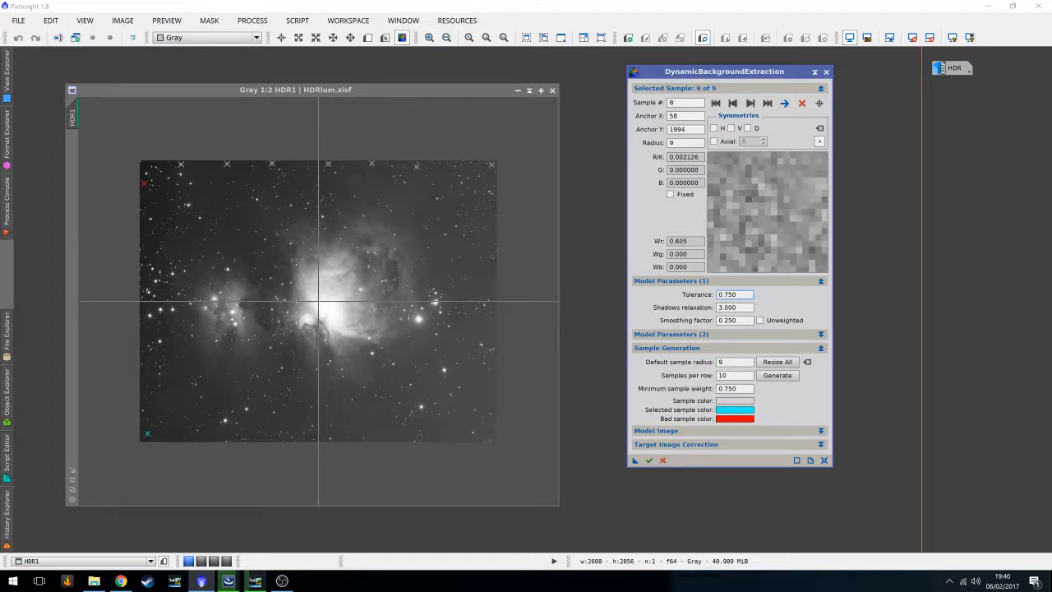
{"action": "left_click", "coordinate": [777, 363]}
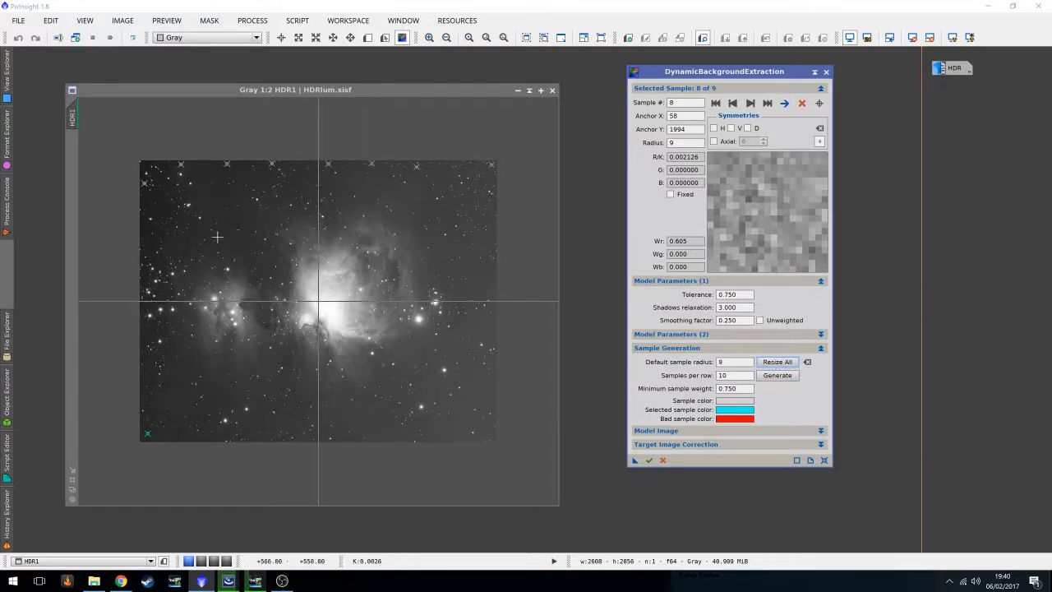
Add background samples near the bottom-right corner and along the right edge.
{"action": "left_click", "coordinate": [451, 438]}
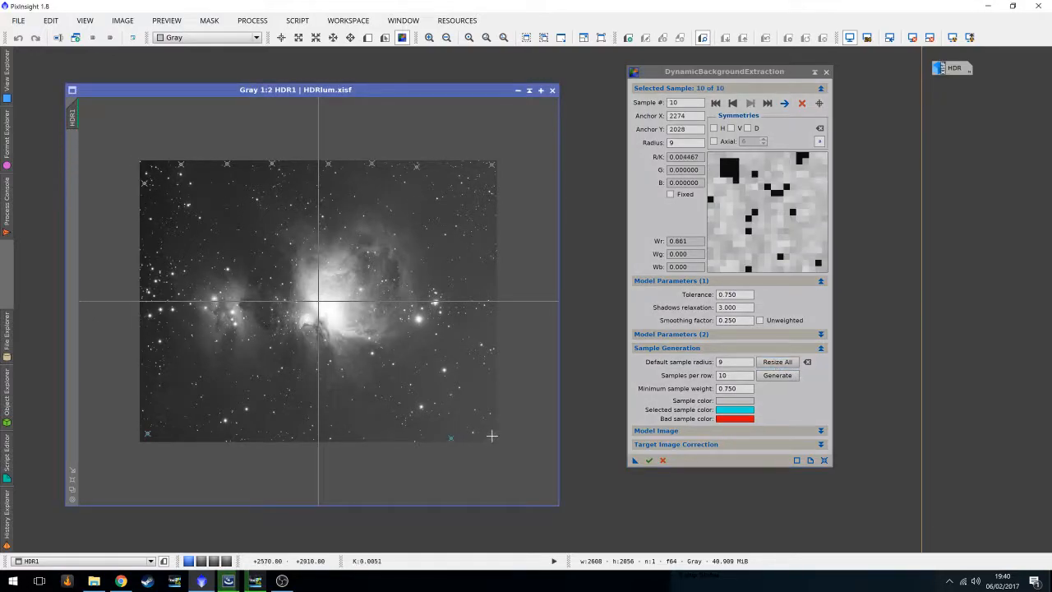
{"action": "left_click", "coordinate": [493, 401]}
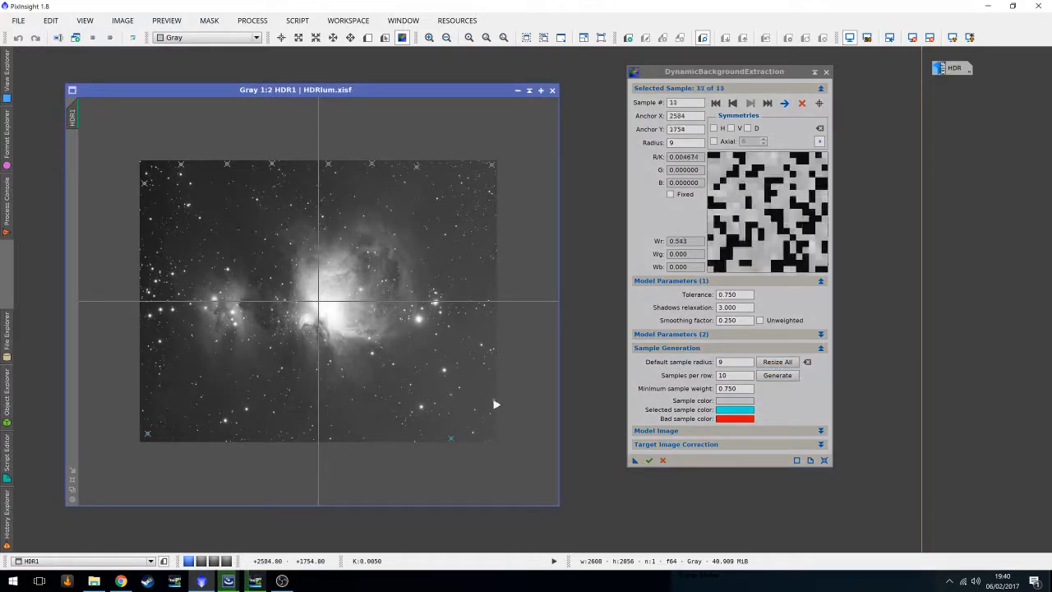
{"action": "left_click", "coordinate": [493, 335]}
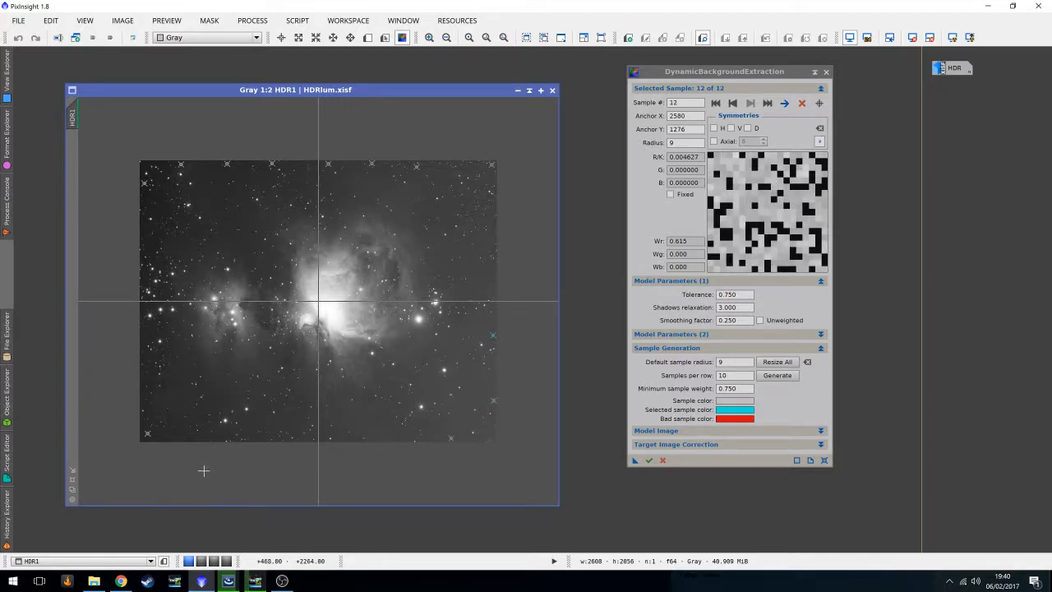
Add four background samples in dark sky regions left of the nebula.
{"action": "scroll", "coordinate": [205, 430], "scroll_direction": "up", "scroll_amount": 1}
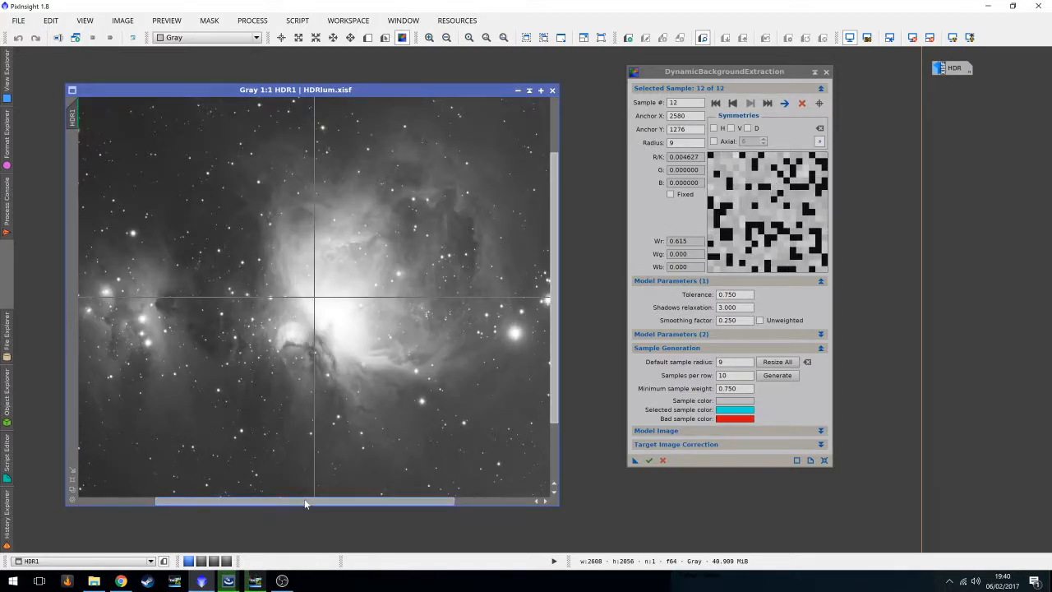
{"action": "left_click_drag", "start_coordinate": [306, 502], "coordinate": [112, 502]}
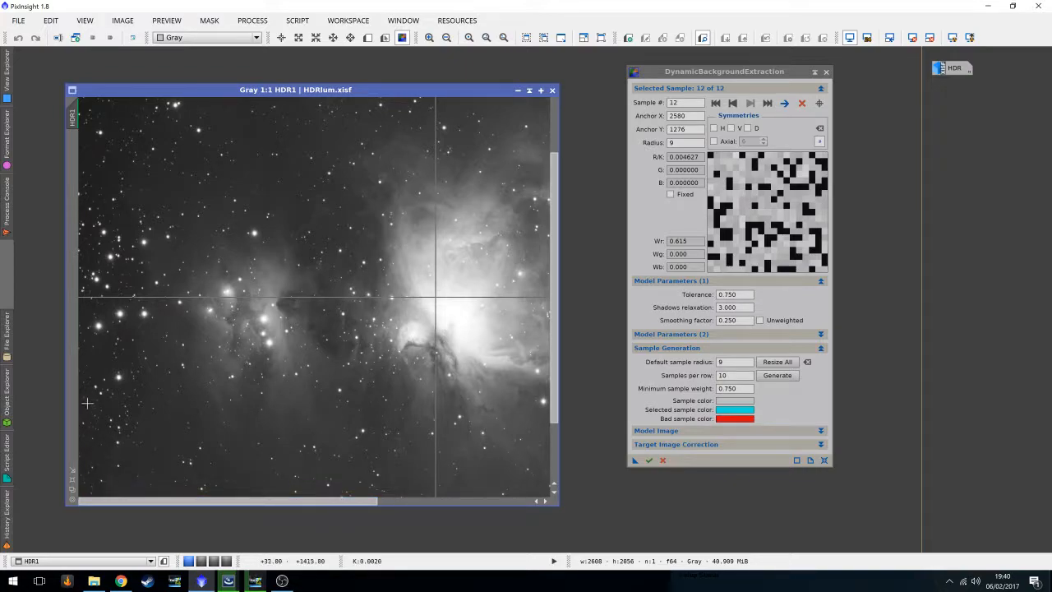
{"action": "left_click", "coordinate": [103, 354]}
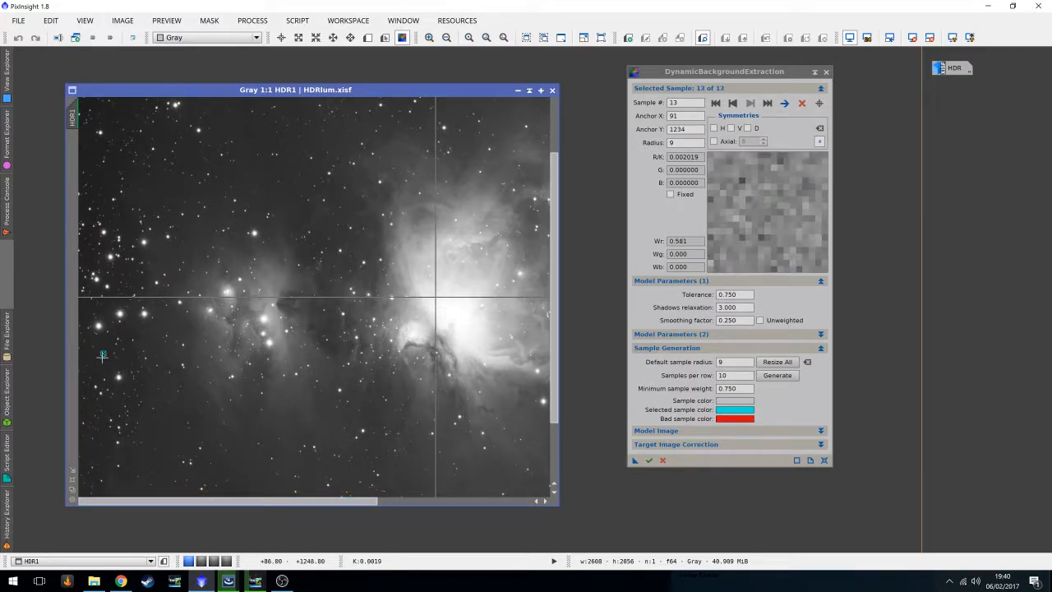
{"action": "left_click", "coordinate": [325, 230]}
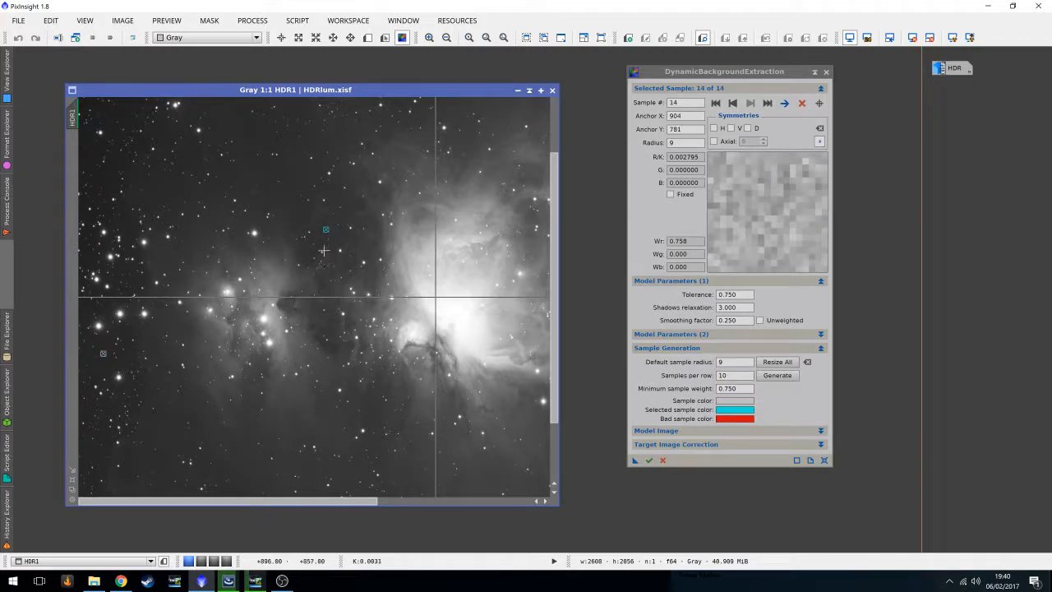
{"action": "left_click", "coordinate": [92, 156]}
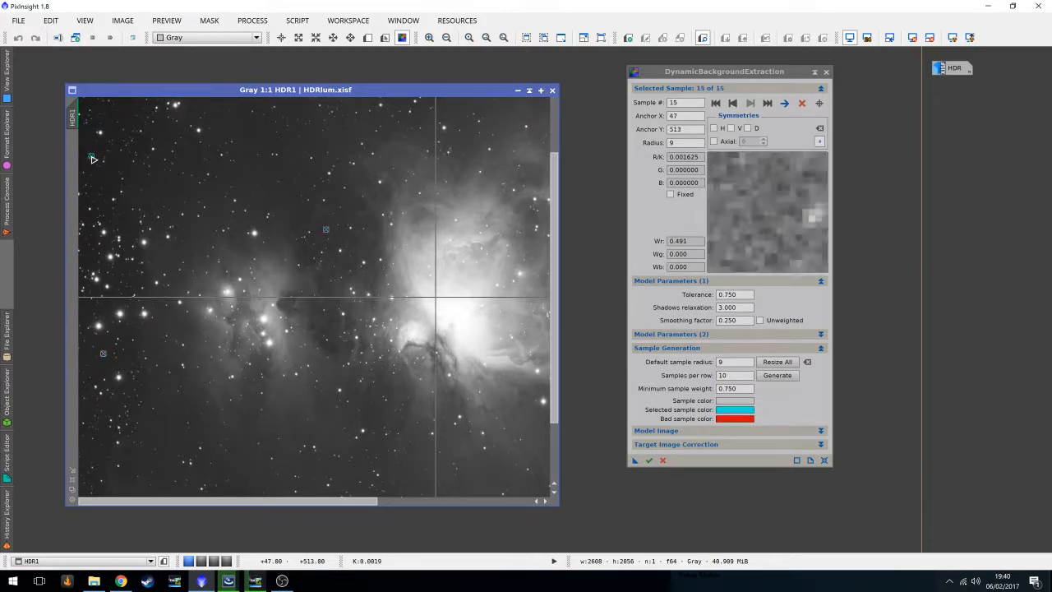
{"action": "left_click", "coordinate": [250, 134]}
Add background samples along the bottom edge and the lower-left edge of the image.
{"action": "left_click_drag", "start_coordinate": [557, 301], "coordinate": [554, 372]}
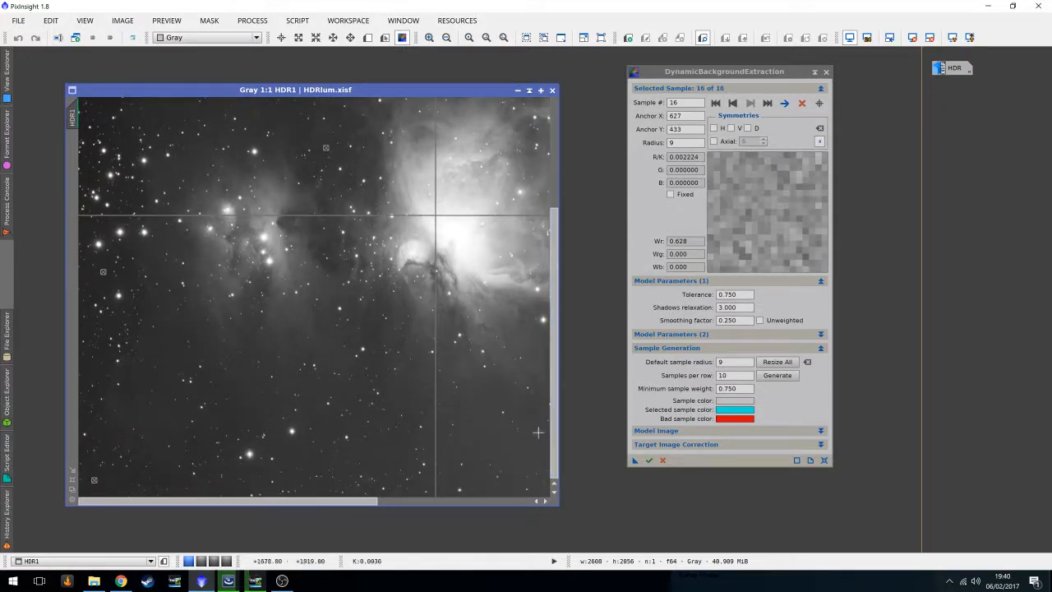
{"action": "left_click", "coordinate": [139, 476]}
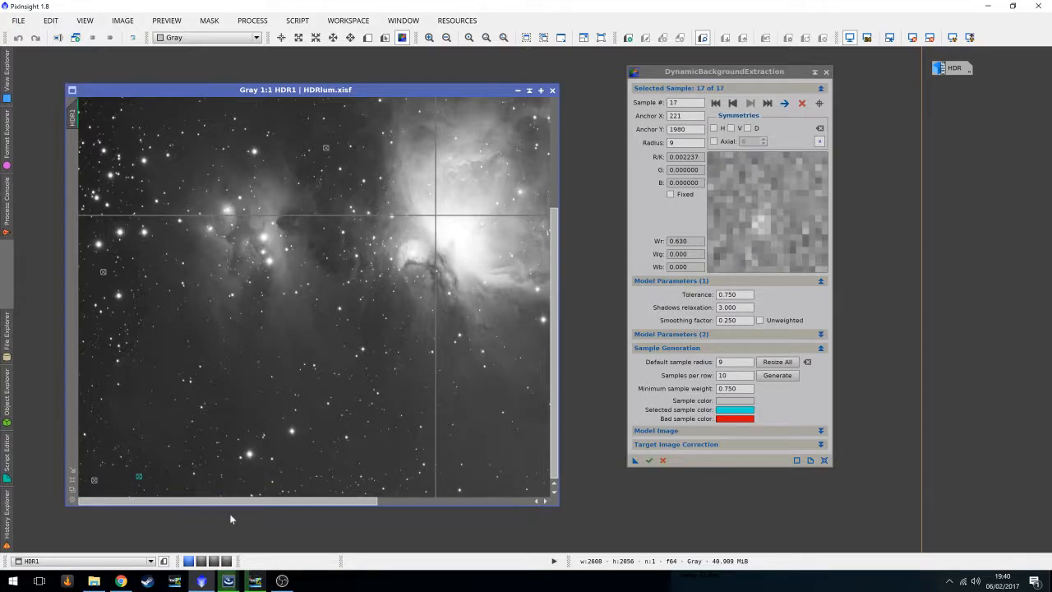
{"action": "left_click", "coordinate": [481, 489]}
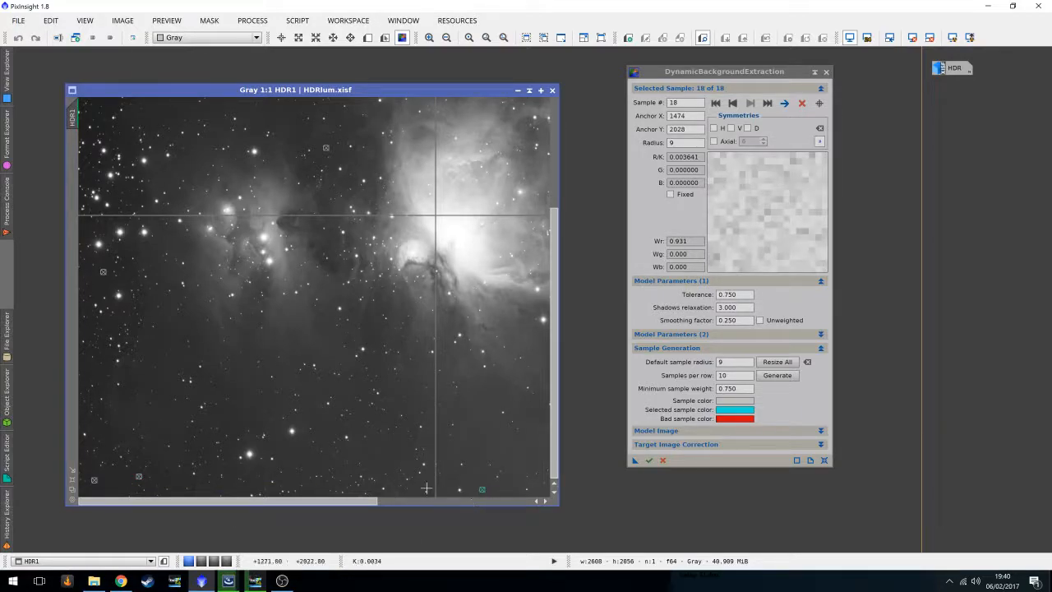
{"action": "left_click", "coordinate": [383, 464]}
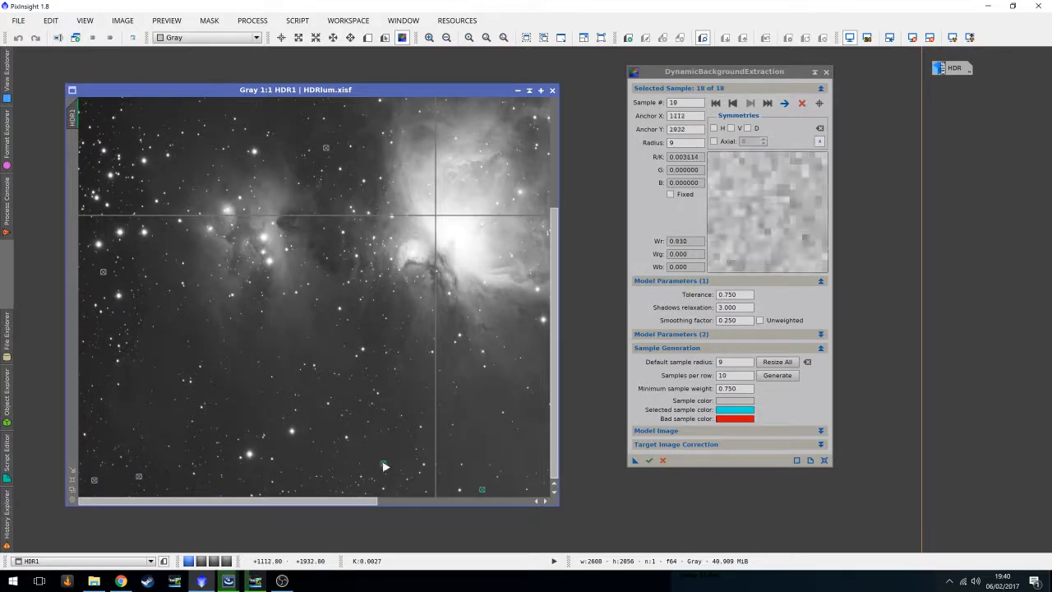
{"action": "left_click", "coordinate": [220, 386]}
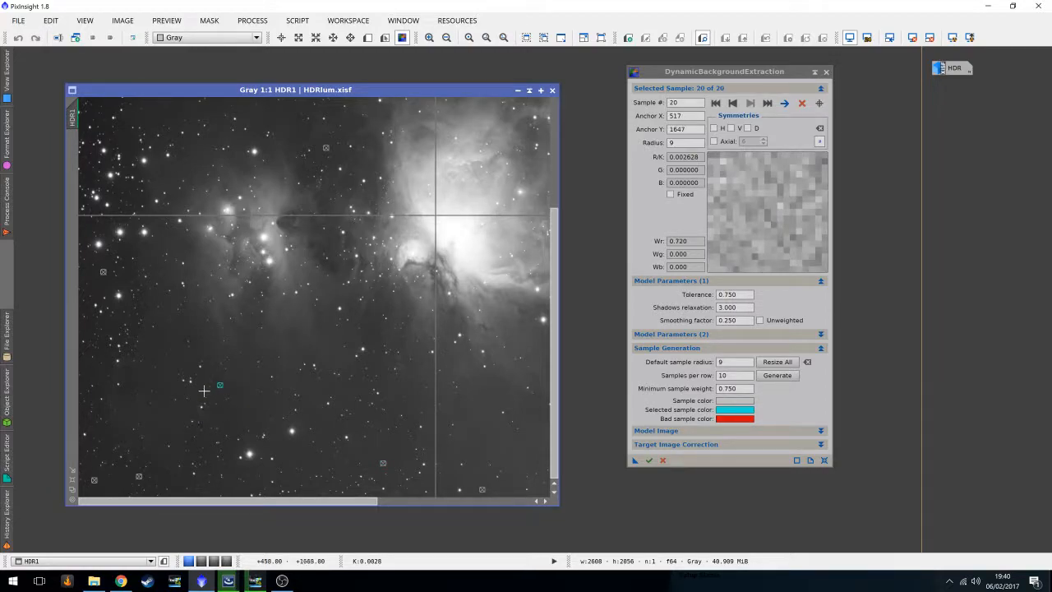
{"action": "left_click", "coordinate": [84, 371]}
Add background samples in the lower-right sky, on the right edge and along the top edge.
{"action": "left_click_drag", "start_coordinate": [185, 501], "coordinate": [338, 501]}
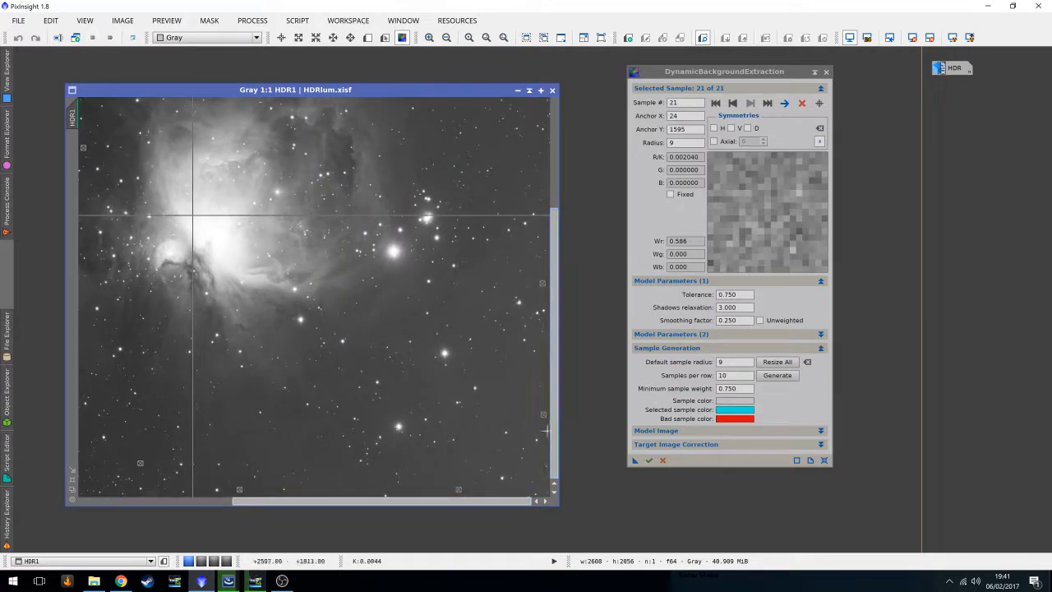
{"action": "left_click", "coordinate": [295, 410]}
{"action": "left_click_drag", "start_coordinate": [557, 435], "coordinate": [556, 307]}
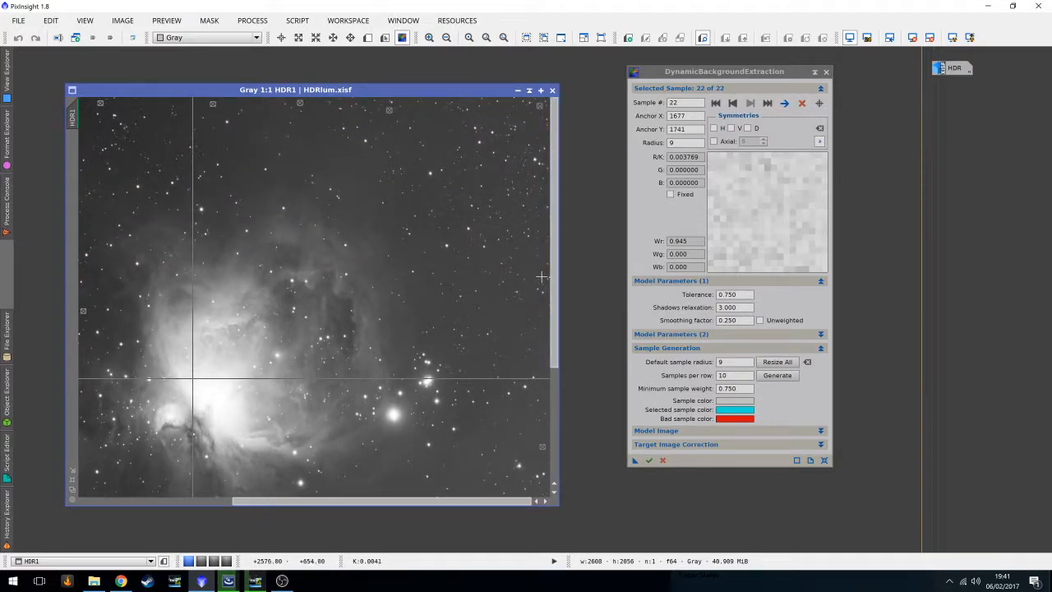
{"action": "left_click", "coordinate": [543, 278]}
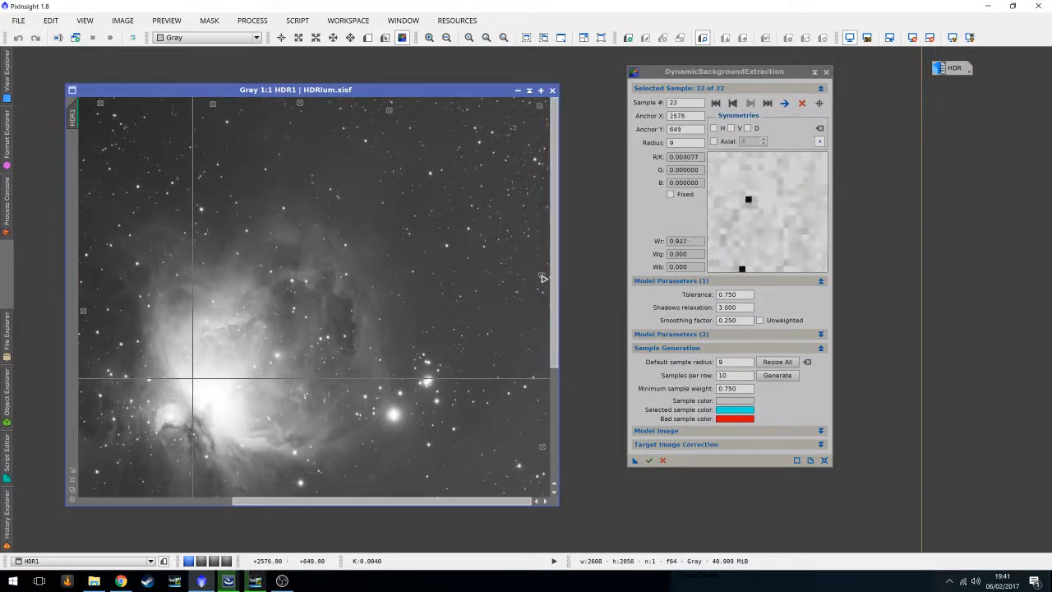
{"action": "left_click", "coordinate": [452, 119]}
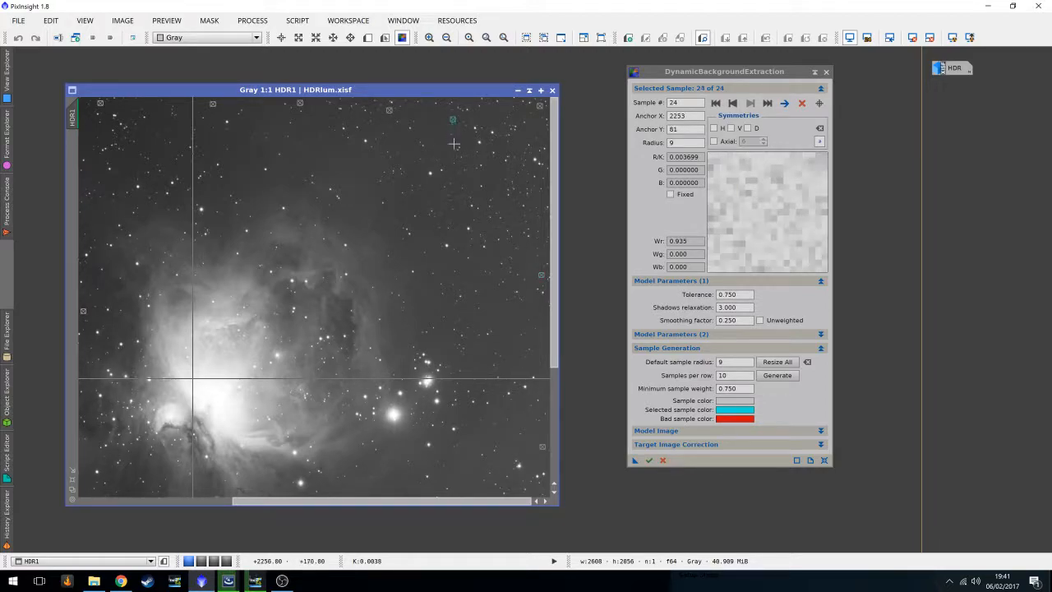
{"action": "left_click", "coordinate": [158, 107]}
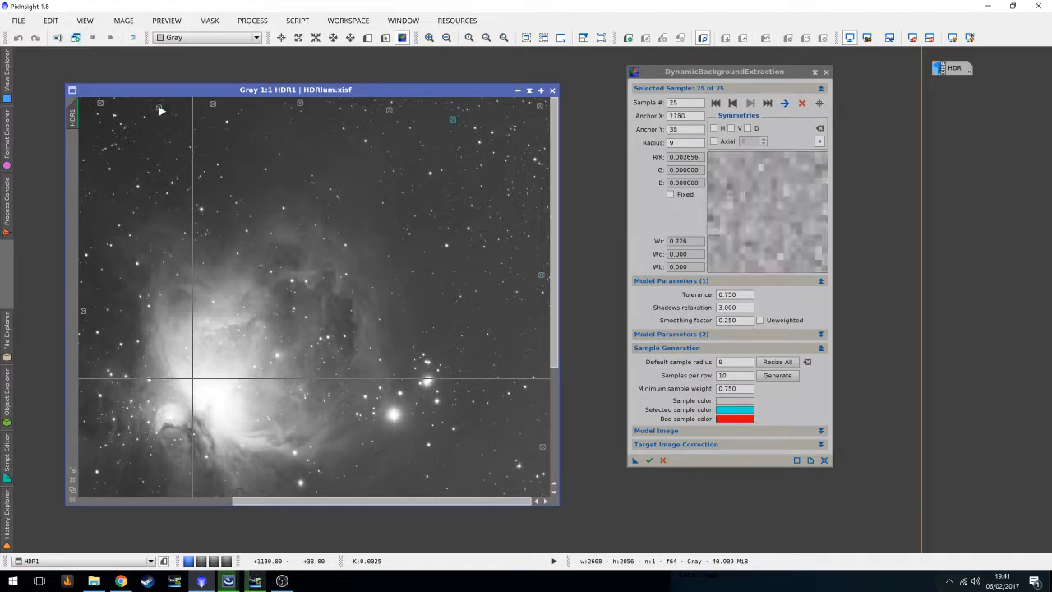
Add three background samples in dark sky in the upper-left part of the image.
{"action": "left_click_drag", "start_coordinate": [311, 503], "coordinate": [124, 501]}
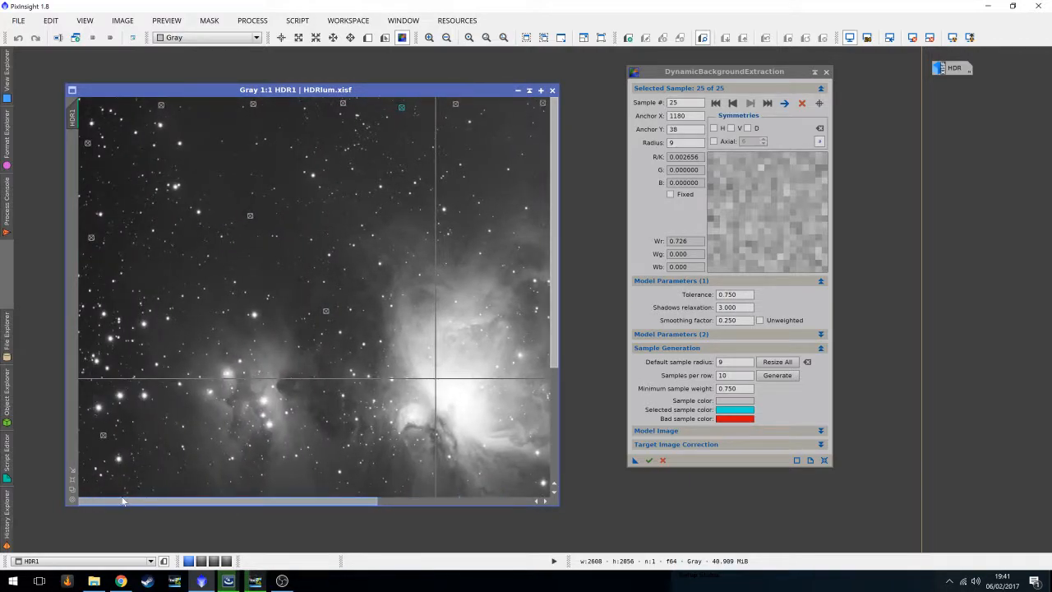
{"action": "left_click", "coordinate": [218, 129]}
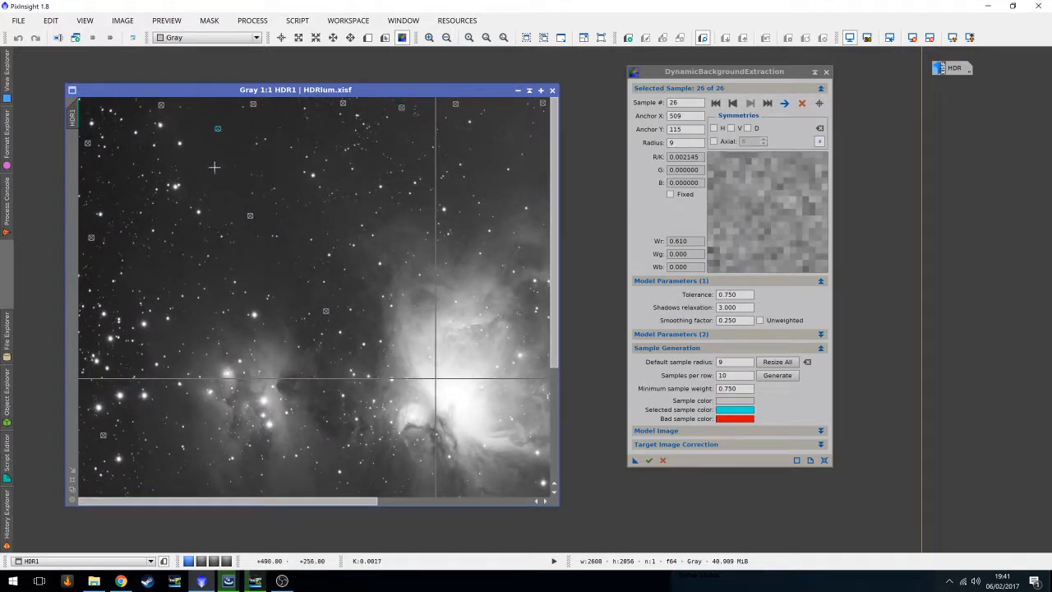
{"action": "left_click", "coordinate": [301, 294]}
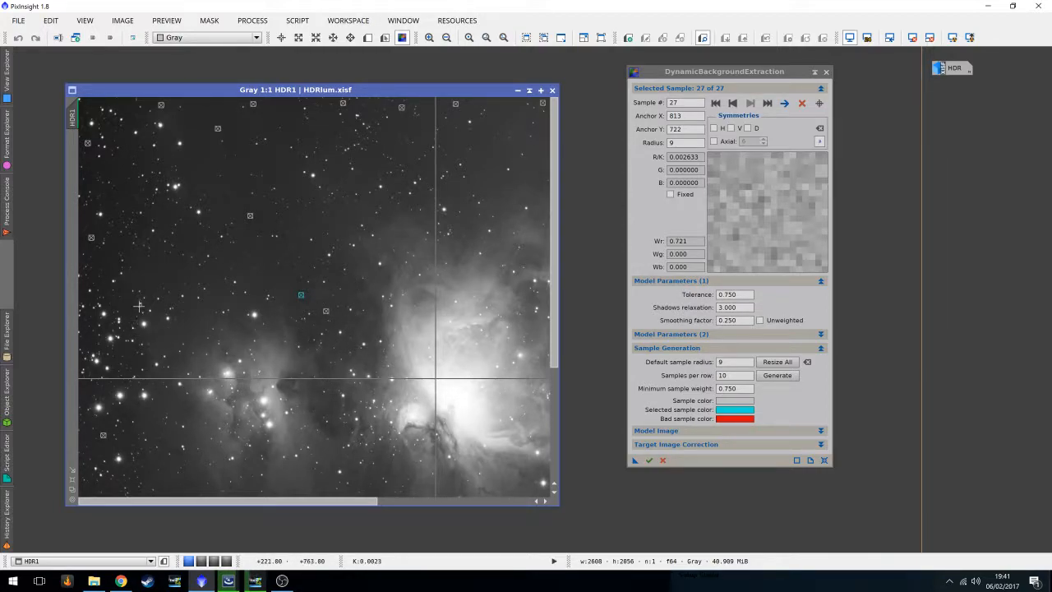
{"action": "left_click", "coordinate": [159, 266]}
Add a background sample near the bottom edge below the nebula.
{"action": "scroll", "coordinate": [310, 369], "scroll_direction": "down", "scroll_amount": 5}
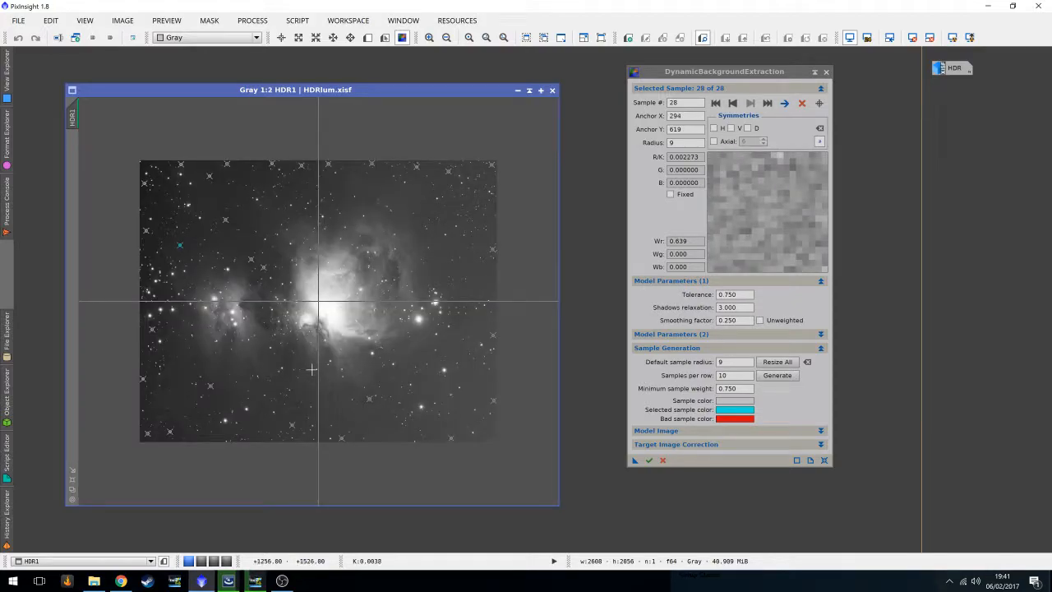
{"action": "scroll", "coordinate": [411, 410], "scroll_direction": "up", "scroll_amount": 1}
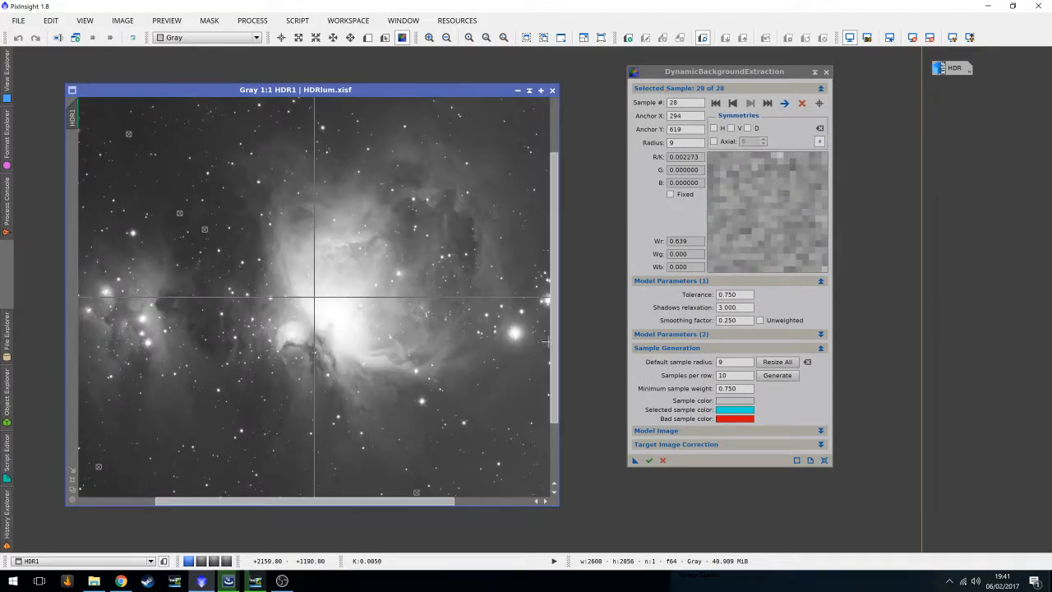
{"action": "left_click_drag", "start_coordinate": [554, 343], "coordinate": [554, 399]}
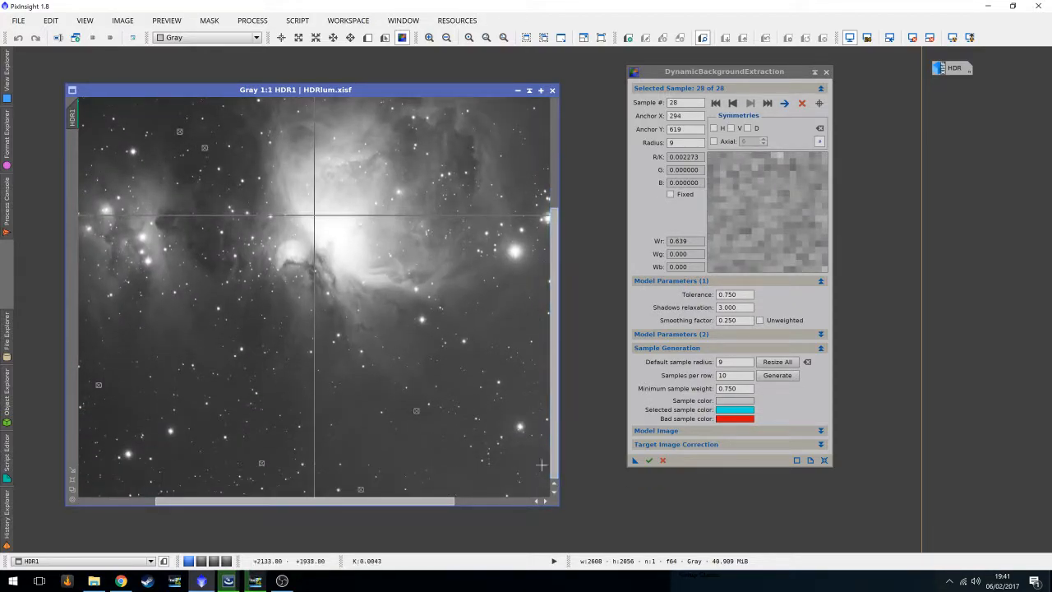
{"action": "left_click", "coordinate": [473, 490]}
Add samples at the top-left corner and on the right edge, nudging the right-edge sample slightly upward.
{"action": "scroll", "coordinate": [393, 388], "scroll_direction": "down", "scroll_amount": 3}
{"action": "scroll", "coordinate": [393, 388], "scroll_direction": "down", "scroll_amount": 2}
{"action": "scroll", "coordinate": [393, 390], "scroll_direction": "up", "scroll_amount": 2}
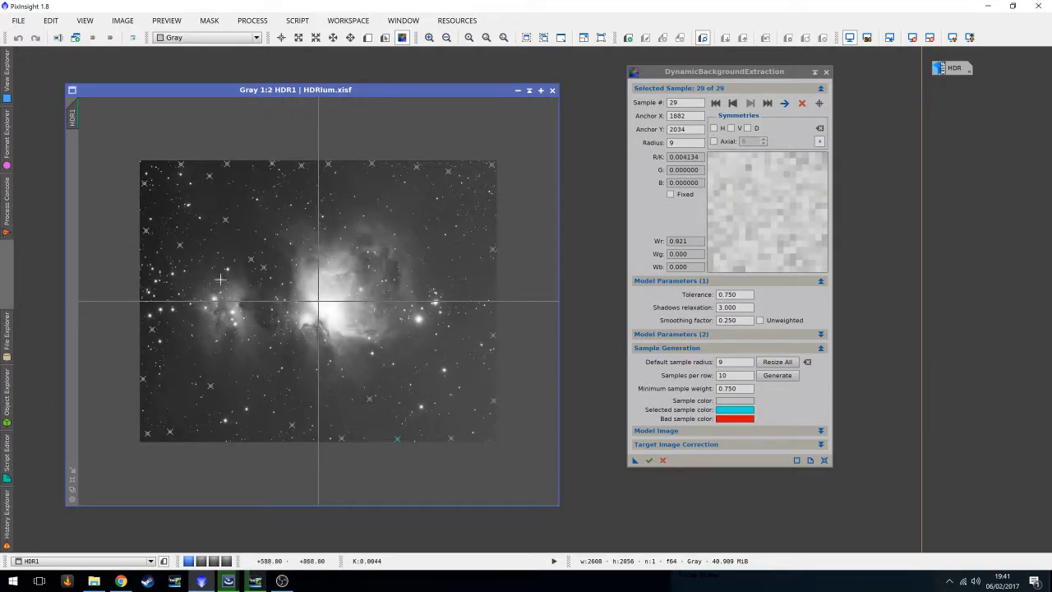
{"action": "left_click", "coordinate": [145, 165]}
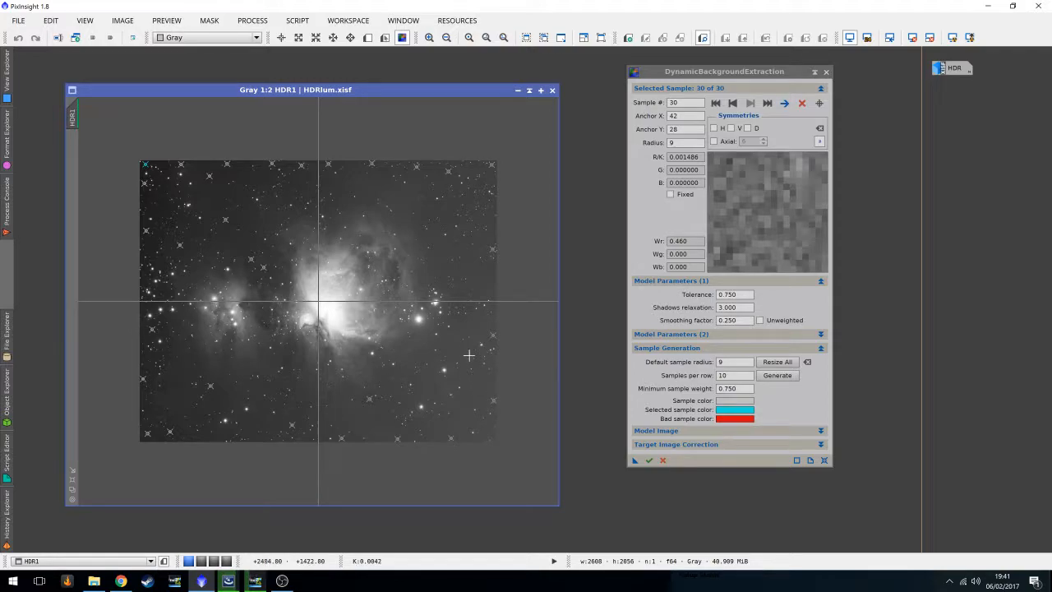
{"action": "left_click", "coordinate": [494, 288]}
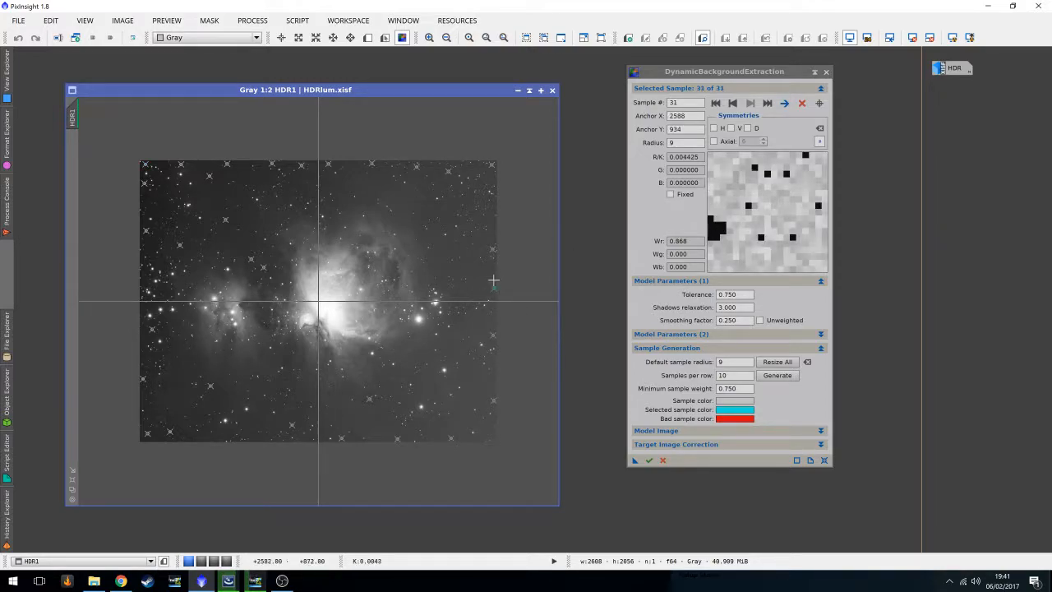
{"action": "left_click_drag", "start_coordinate": [495, 291], "coordinate": [496, 283]}
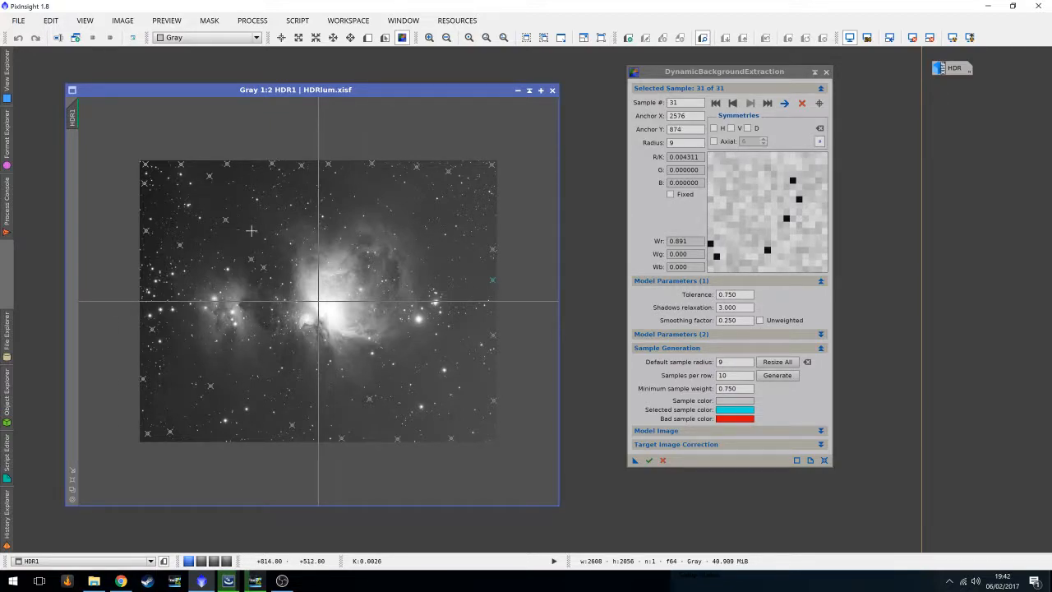
Add samples at the bottom edge, the bottom-right corner, the upper-right sky and the lower-left sky.
{"action": "left_click", "coordinate": [217, 438]}
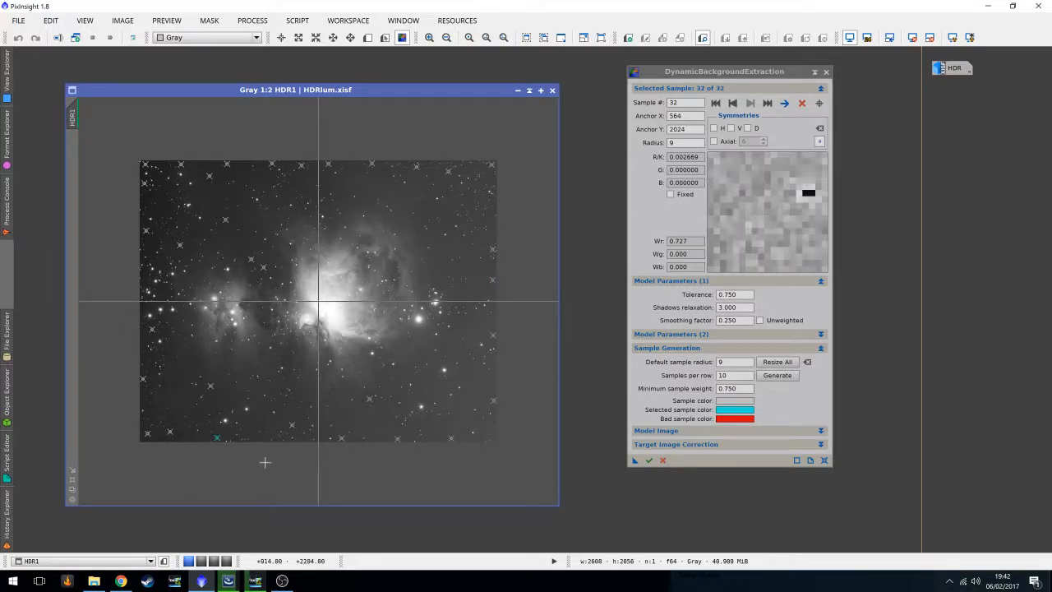
{"action": "left_click", "coordinate": [485, 435]}
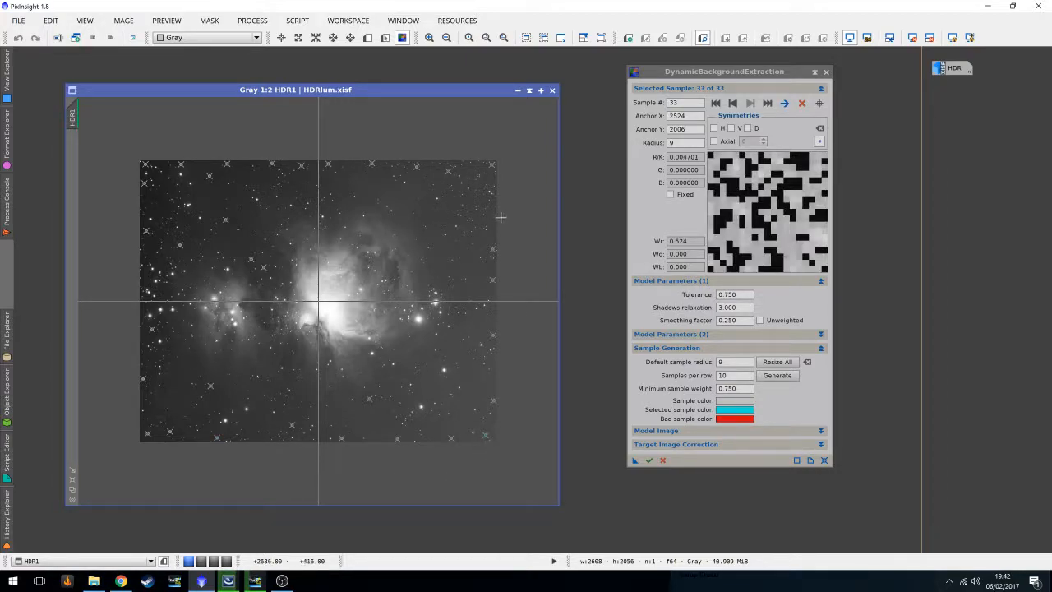
{"action": "left_click", "coordinate": [435, 210]}
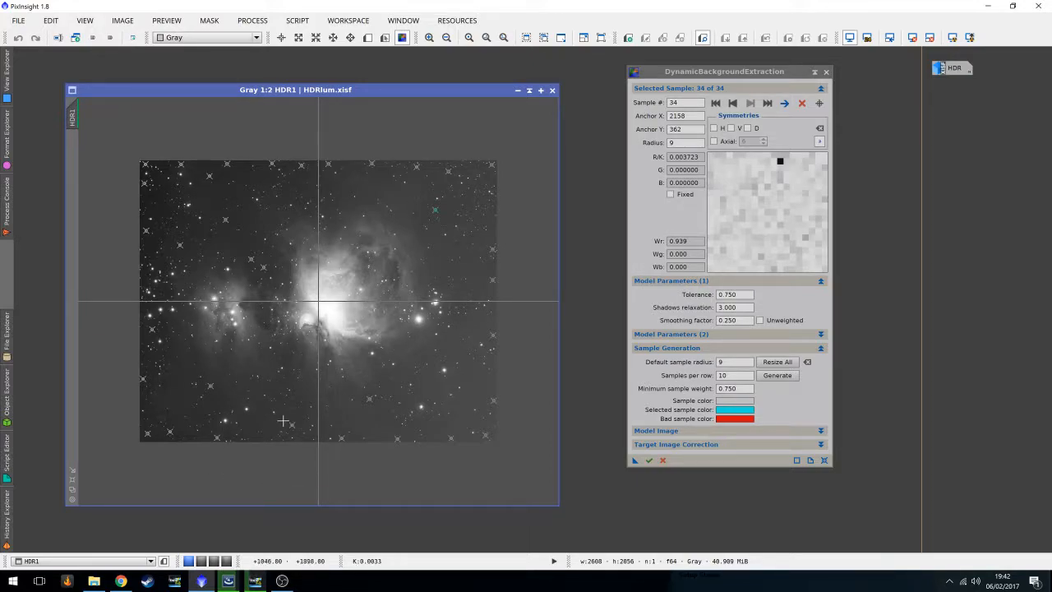
{"action": "left_click", "coordinate": [168, 385]}
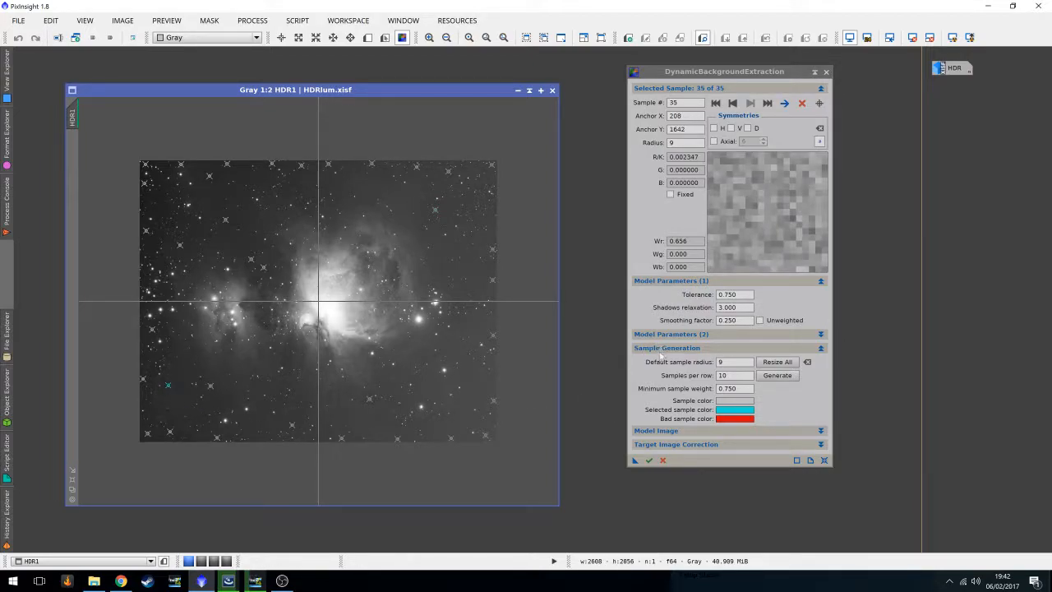
Set the target image correction to Subtraction and execute DynamicBackgroundExtraction on the image.
{"action": "left_click", "coordinate": [655, 434]}
{"action": "left_click", "coordinate": [655, 434]}
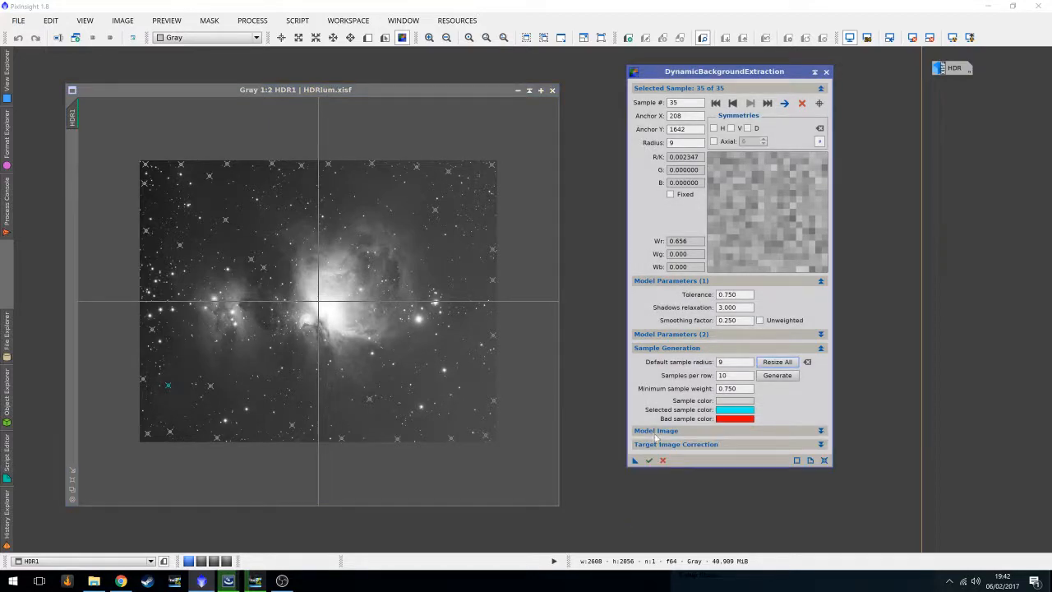
{"action": "left_click", "coordinate": [662, 445]}
{"action": "left_click", "coordinate": [696, 458]}
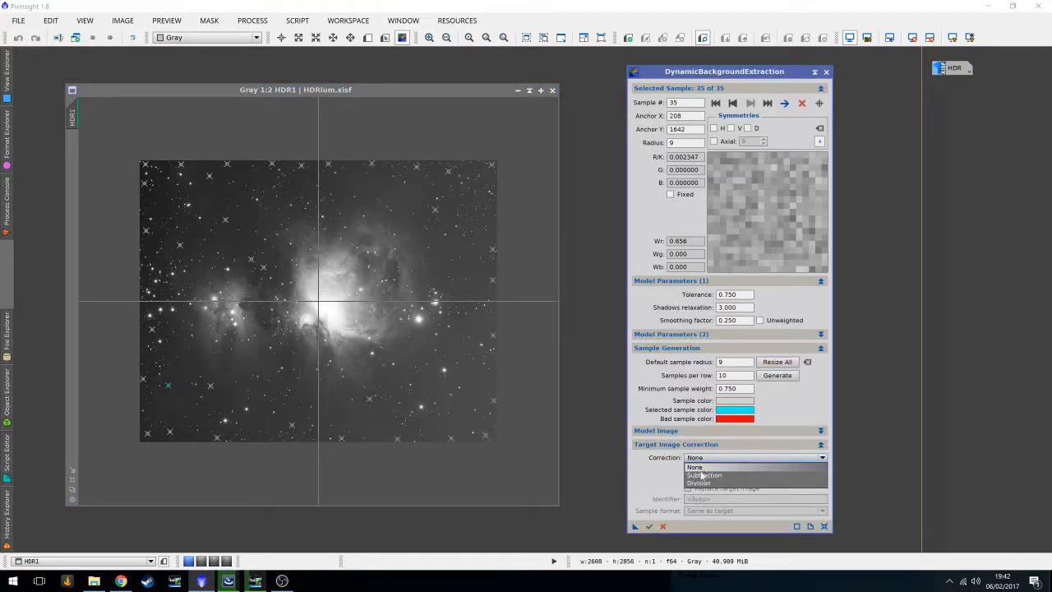
{"action": "left_click", "coordinate": [701, 475]}
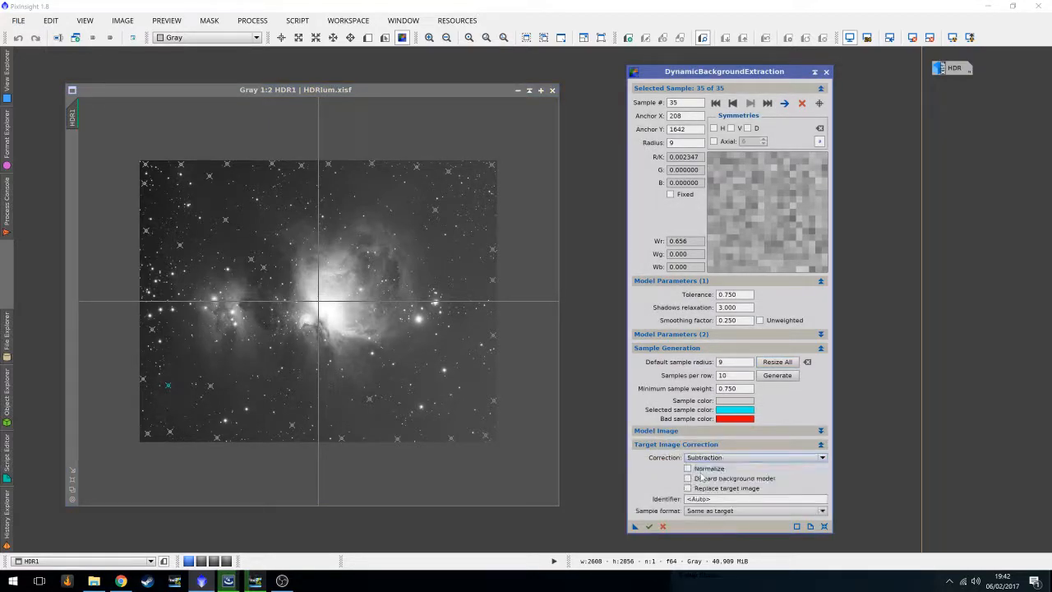
{"action": "left_click", "coordinate": [648, 526]}
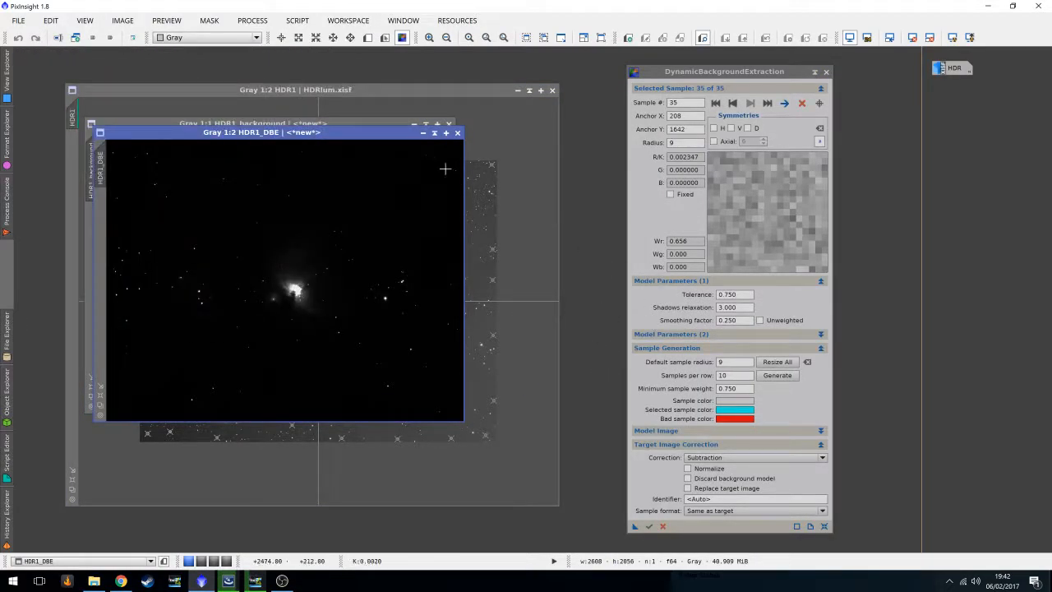
Auto-stretch the extracted background model to inspect it, and close its window.
{"action": "left_click", "coordinate": [334, 172]}
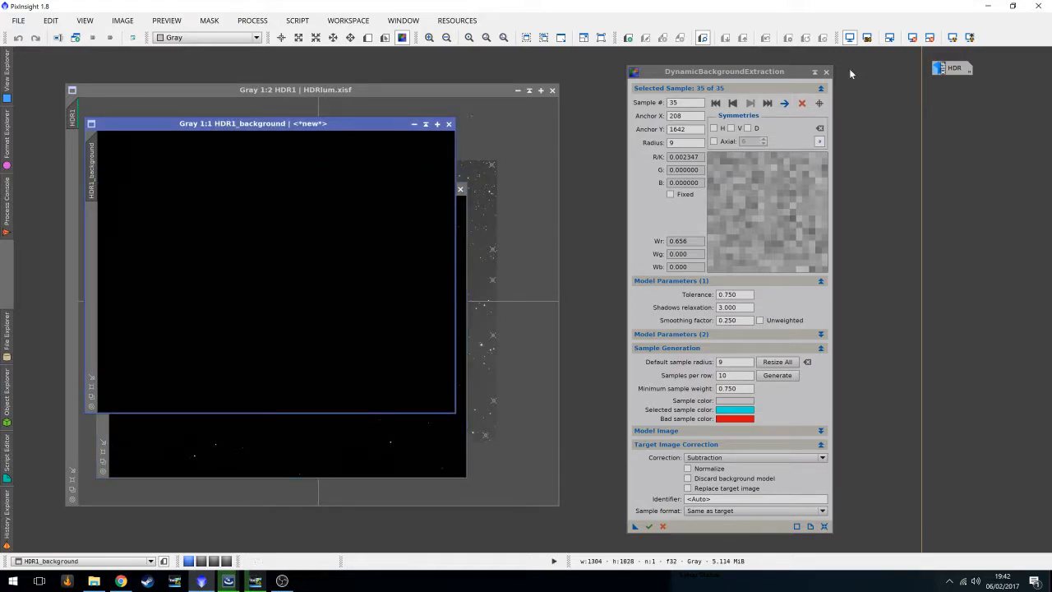
{"action": "left_click", "coordinate": [952, 38]}
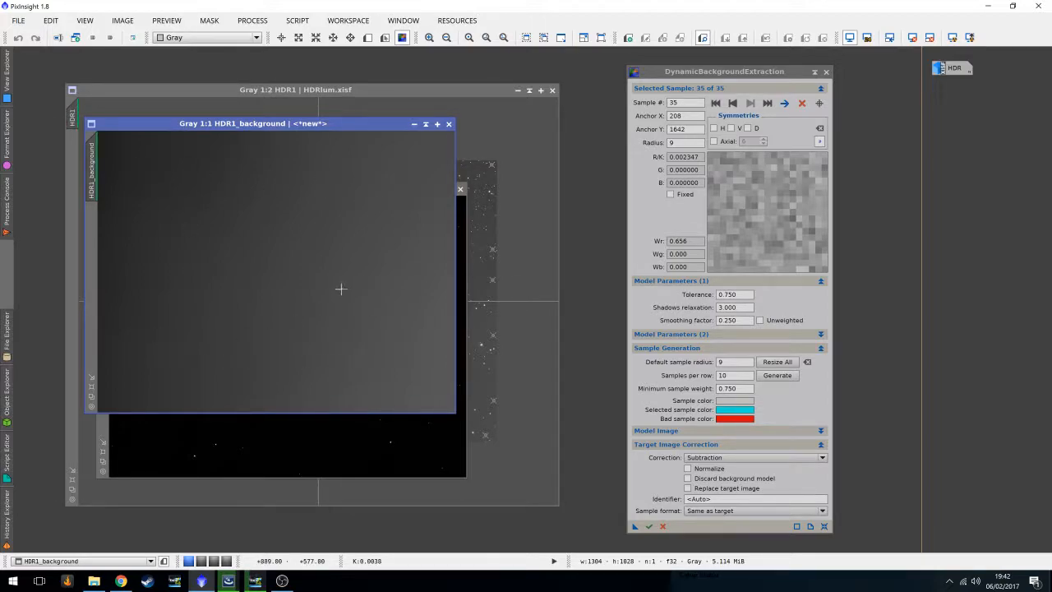
{"action": "left_click", "coordinate": [449, 123]}
Auto-stretch the corrected HDR1_DBE image and zoom in and out to inspect it.
{"action": "left_click", "coordinate": [952, 39]}
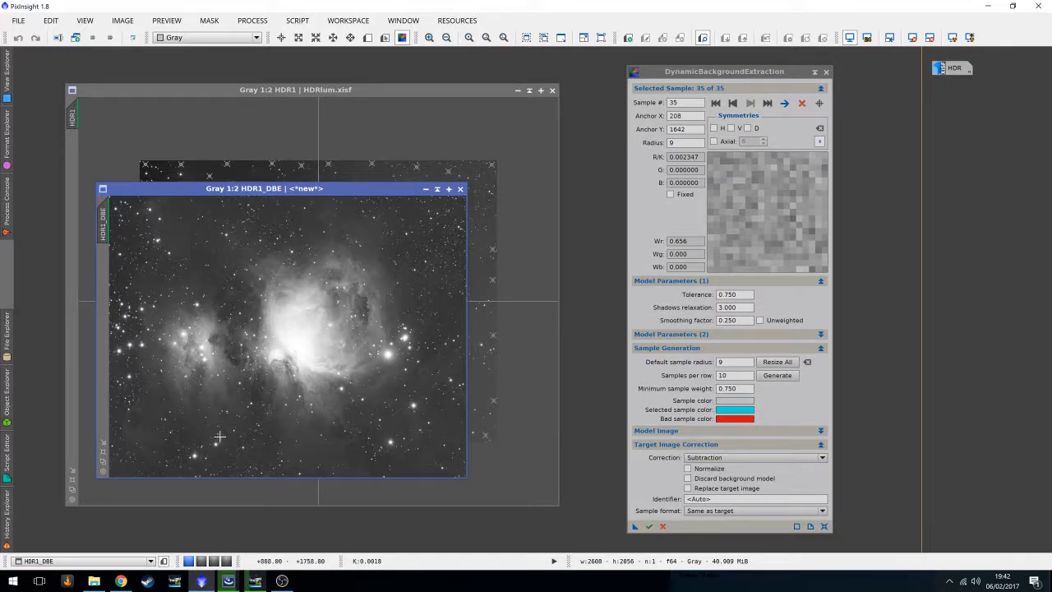
{"action": "scroll", "coordinate": [406, 314], "scroll_direction": "up", "scroll_amount": 1}
{"action": "left_click_drag", "start_coordinate": [287, 475], "coordinate": [171, 459]}
{"action": "scroll", "coordinate": [276, 366], "scroll_direction": "down", "scroll_amount": 2}
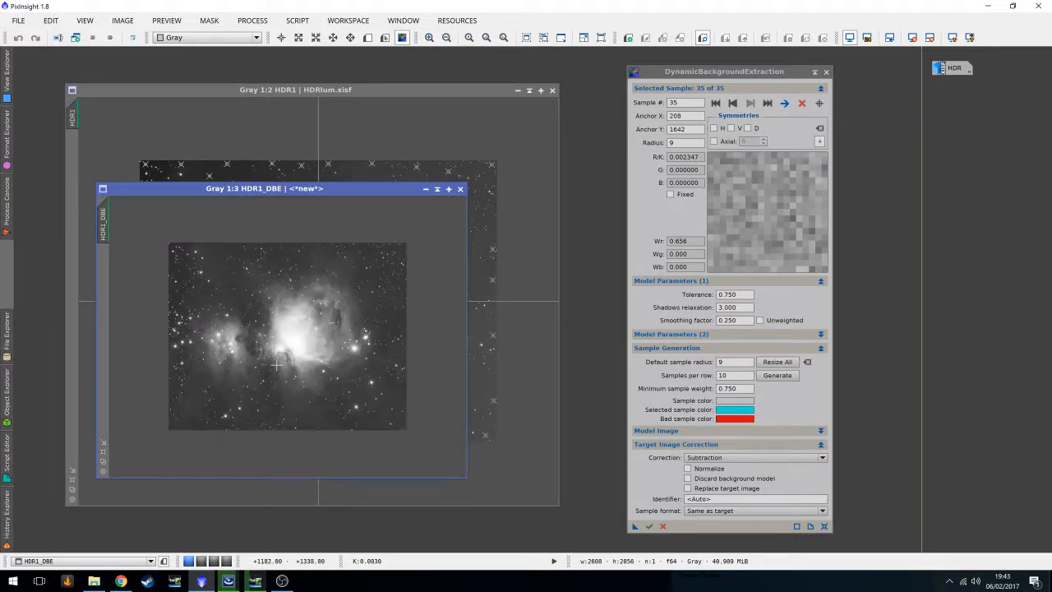
{"action": "scroll", "coordinate": [276, 366], "scroll_direction": "up", "scroll_amount": 1}
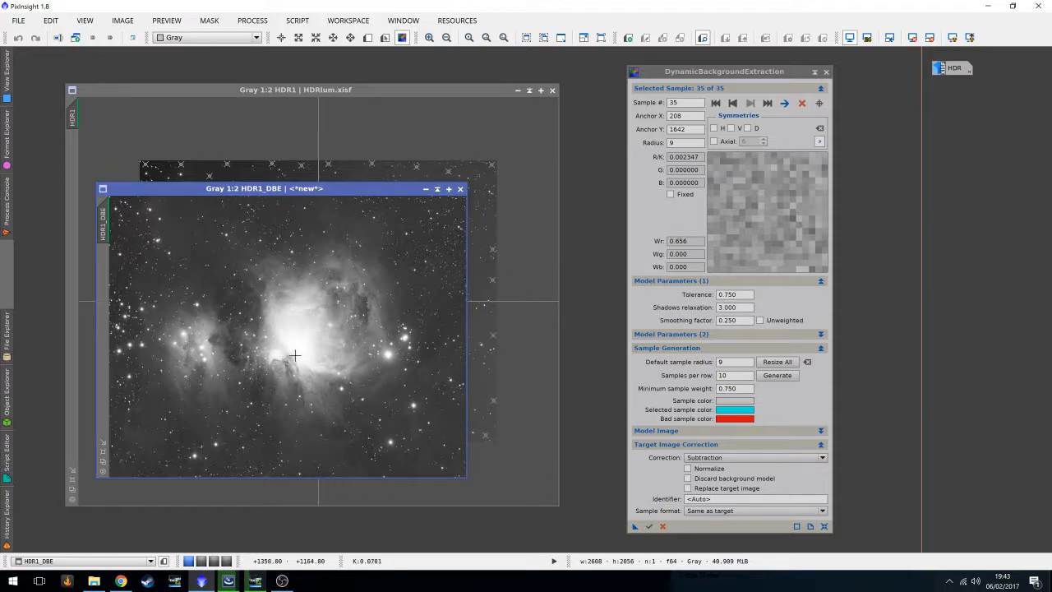
Close the DynamicBackgroundExtraction dialog and the original image window, and reposition the corrected image window.
{"action": "left_click", "coordinate": [827, 72]}
{"action": "left_click", "coordinate": [490, 340]}
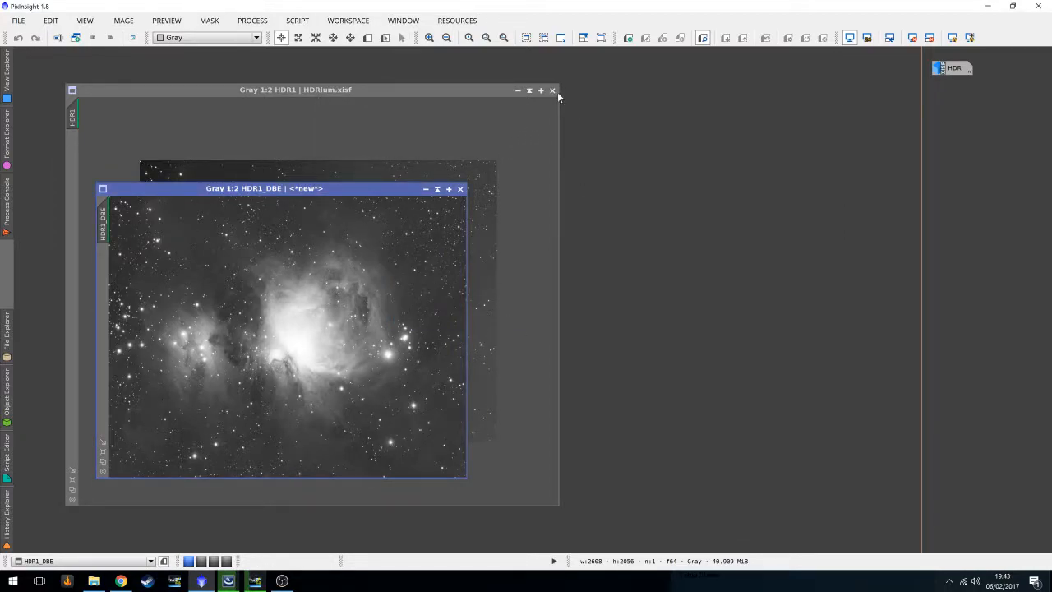
{"action": "left_click", "coordinate": [553, 91]}
{"action": "left_click_drag", "start_coordinate": [378, 195], "coordinate": [324, 134]}
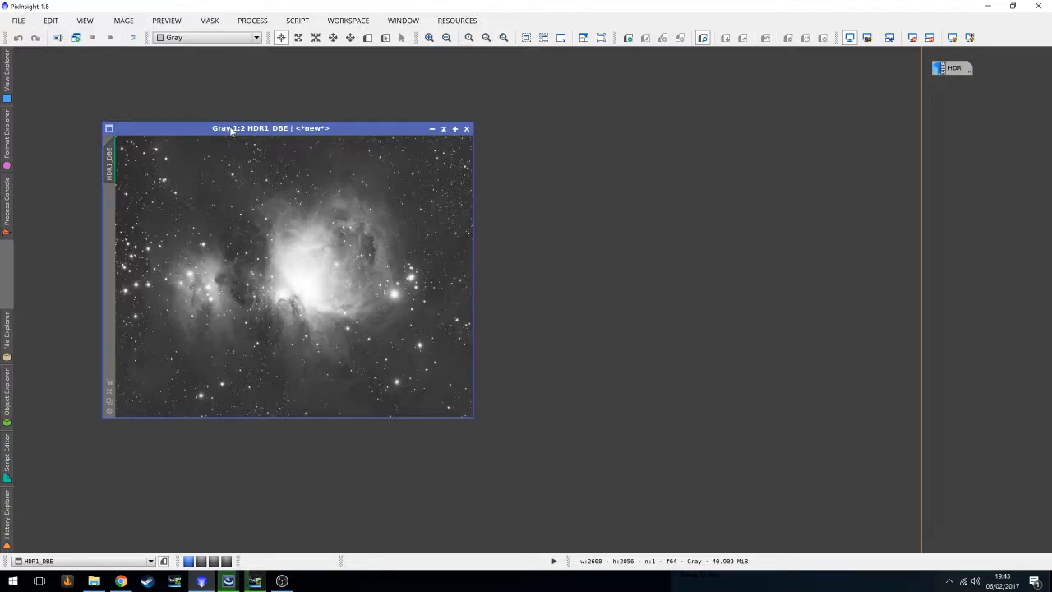
Duplicate the HDR1_DBE image as HDR1_DBE_clone and arrange both image windows side by side.
{"action": "left_click_drag", "start_coordinate": [232, 130], "coordinate": [222, 113]}
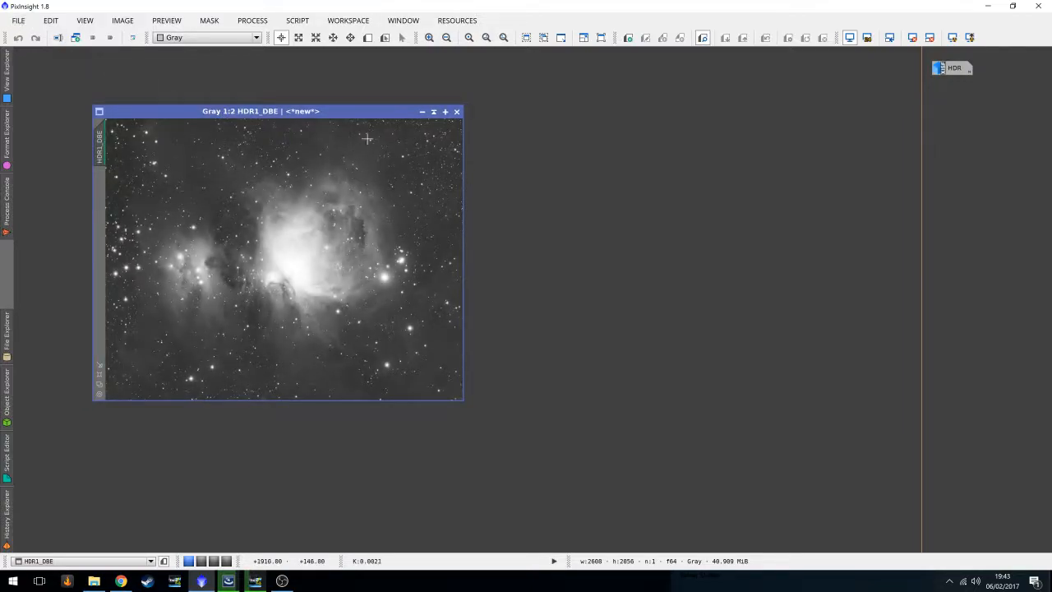
{"action": "left_click_drag", "start_coordinate": [100, 156], "coordinate": [552, 271]}
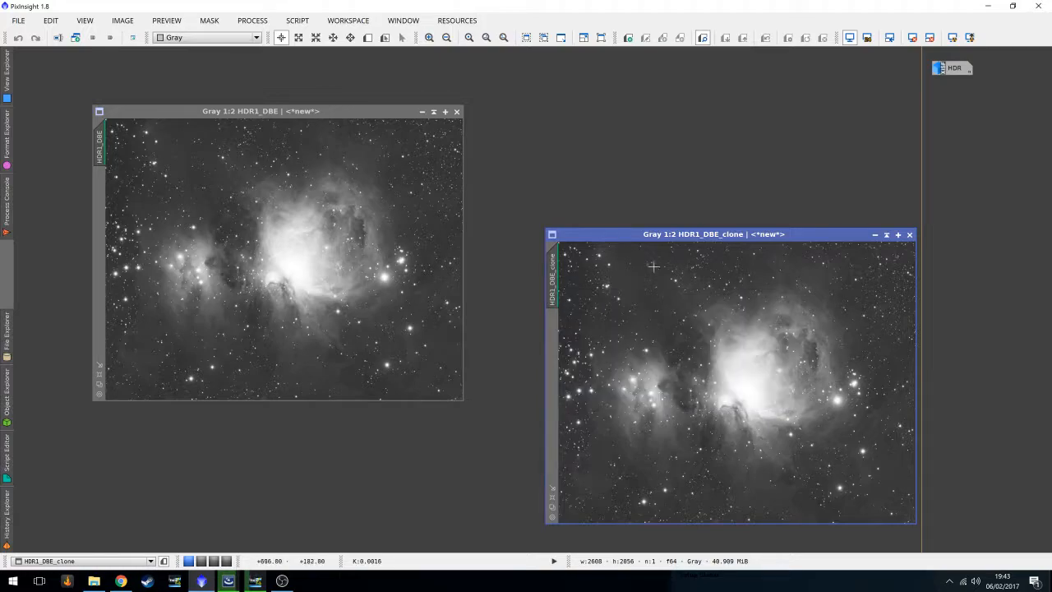
{"action": "left_click_drag", "start_coordinate": [660, 237], "coordinate": [600, 76]}
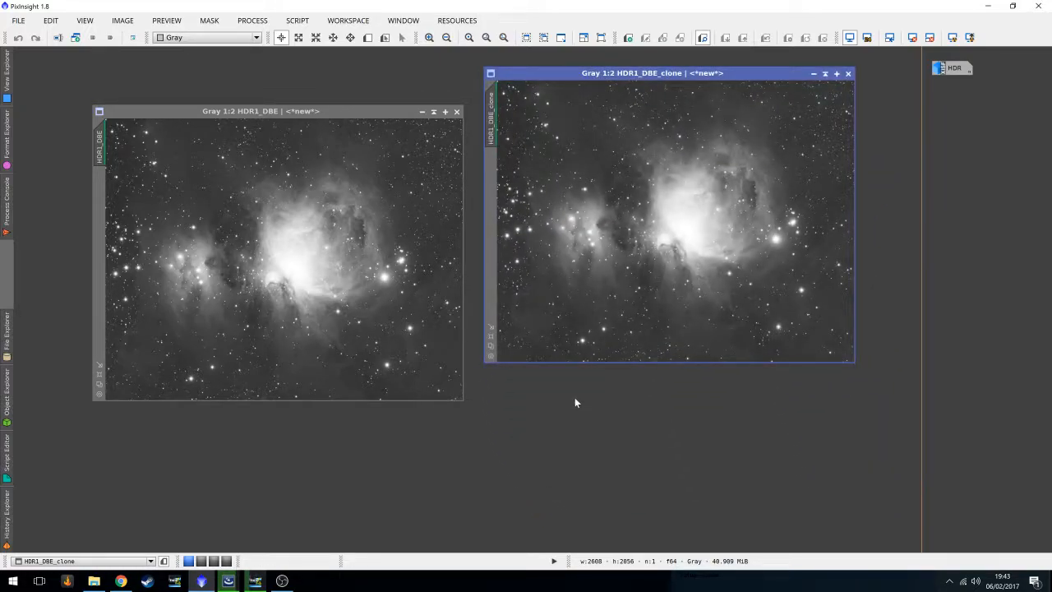
Open the ScreenTransferFunction tool and move it out of the way.
{"action": "left_click", "coordinate": [209, 20]}
{"action": "mouse_move", "coordinate": [252, 21]}
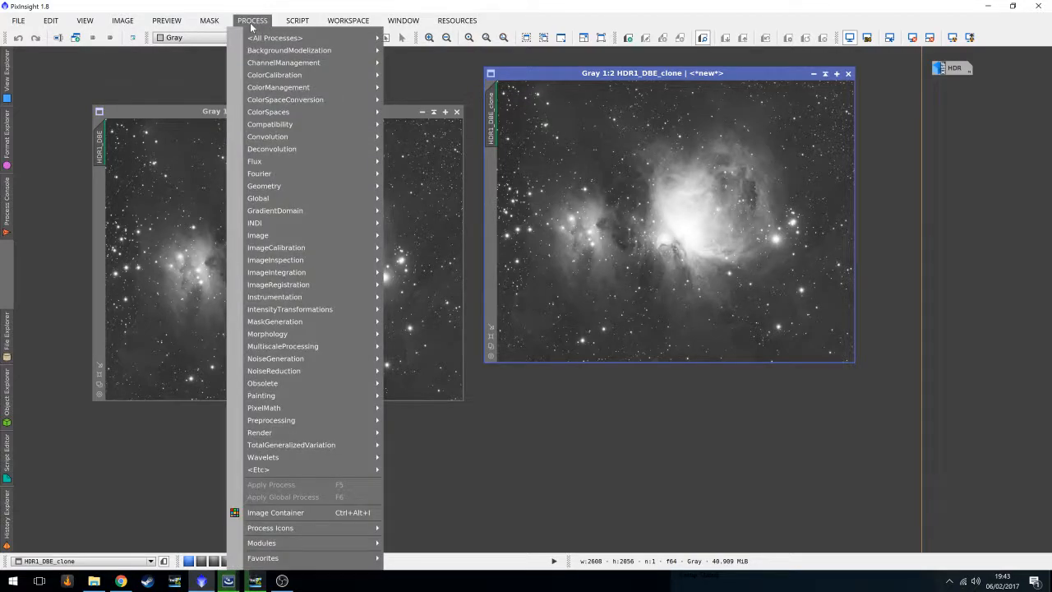
{"action": "mouse_move", "coordinate": [278, 313]}
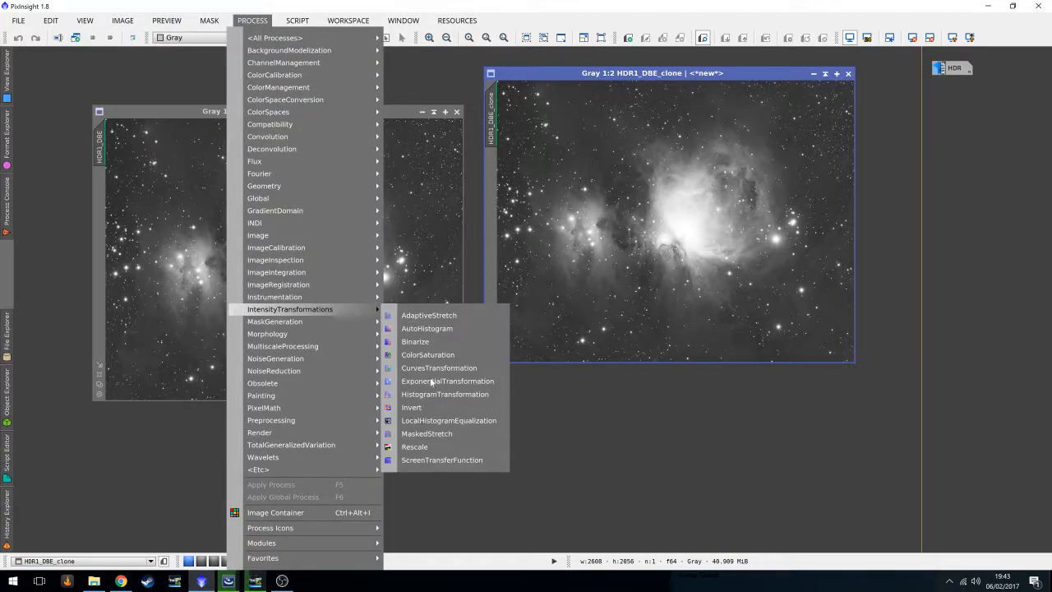
{"action": "left_click", "coordinate": [429, 460]}
{"action": "left_click_drag", "start_coordinate": [840, 447], "coordinate": [861, 479]}
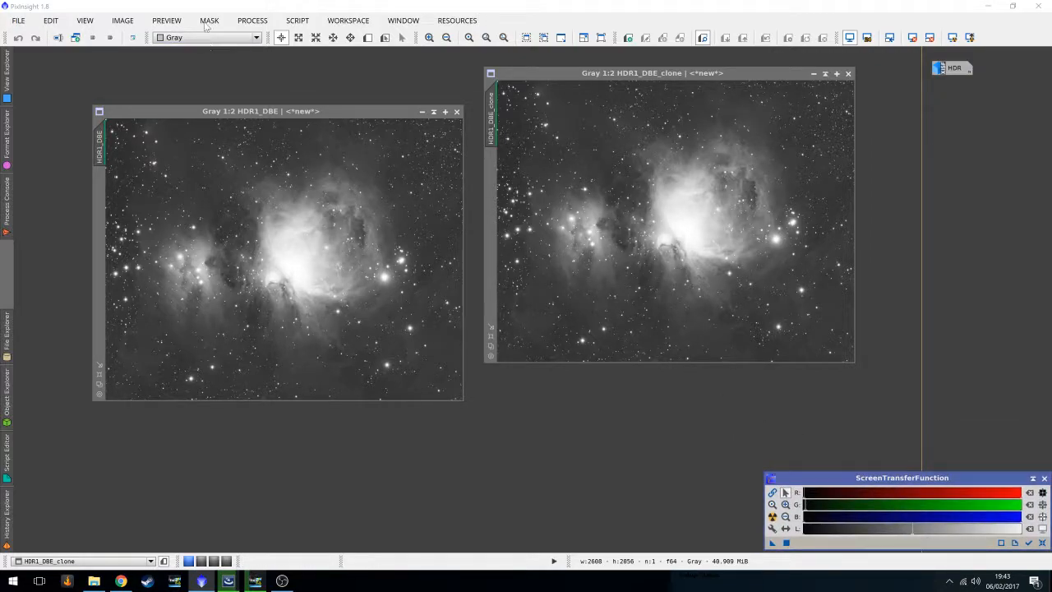
Open HistogramTransformation and arrange it next to the repositioned clone window.
{"action": "left_click", "coordinate": [253, 21]}
{"action": "mouse_move", "coordinate": [302, 310]}
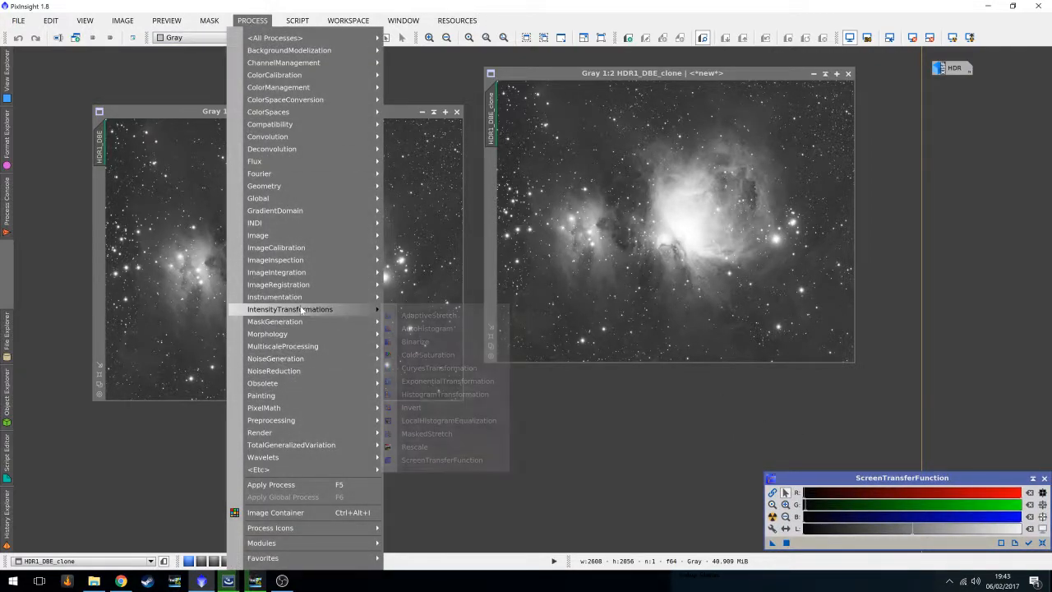
{"action": "left_click", "coordinate": [432, 393]}
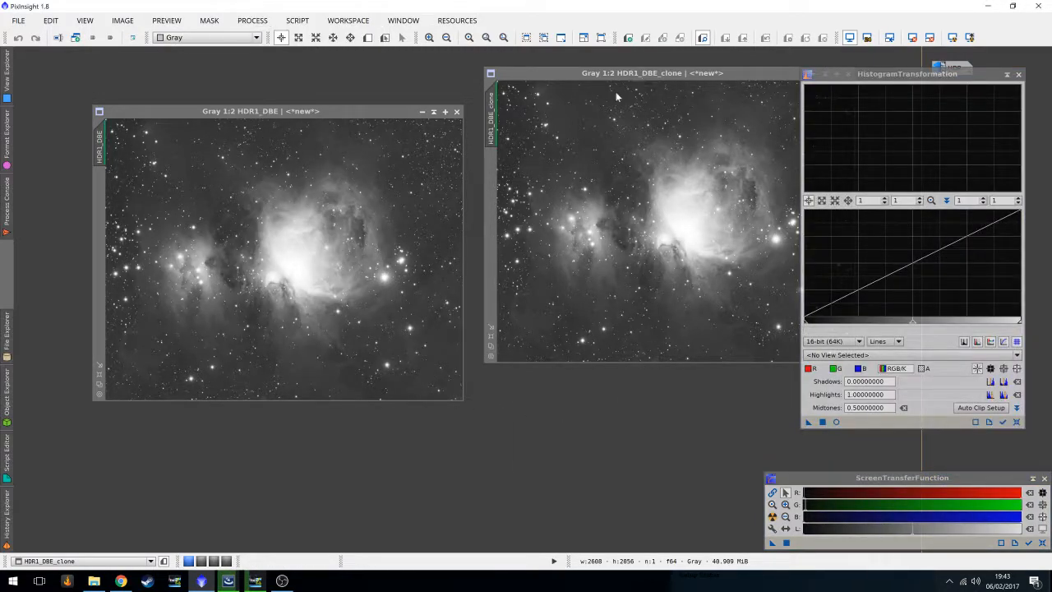
{"action": "left_click_drag", "start_coordinate": [642, 74], "coordinate": [557, 137]}
{"action": "left_click_drag", "start_coordinate": [890, 77], "coordinate": [882, 119]}
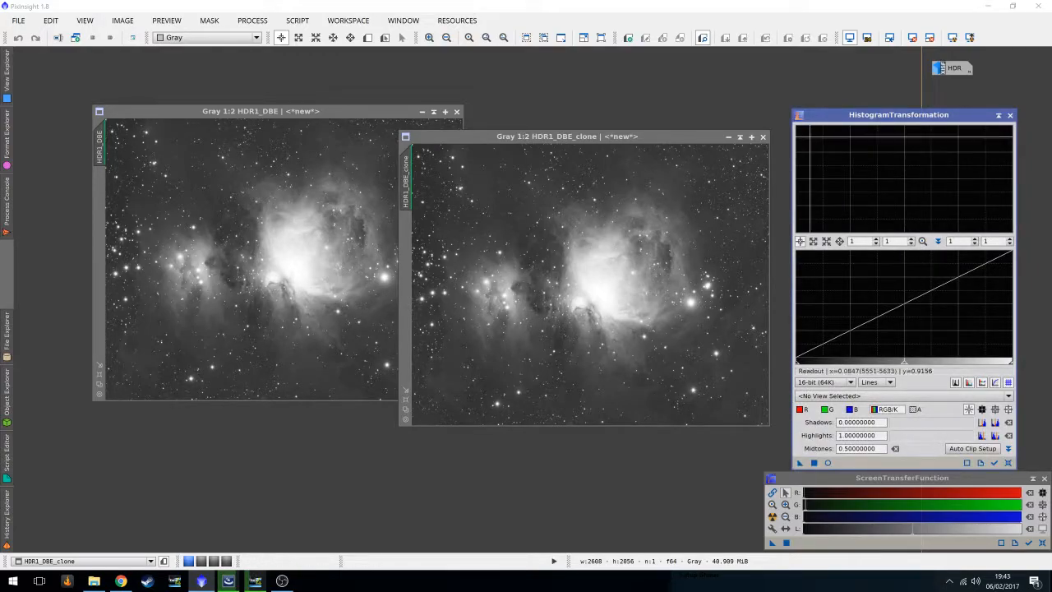
Auto-stretch the clone and transfer its screen stretch settings into HistogramTransformation with the clone as preview view.
{"action": "left_click", "coordinate": [930, 37]}
{"action": "left_click", "coordinate": [951, 38]}
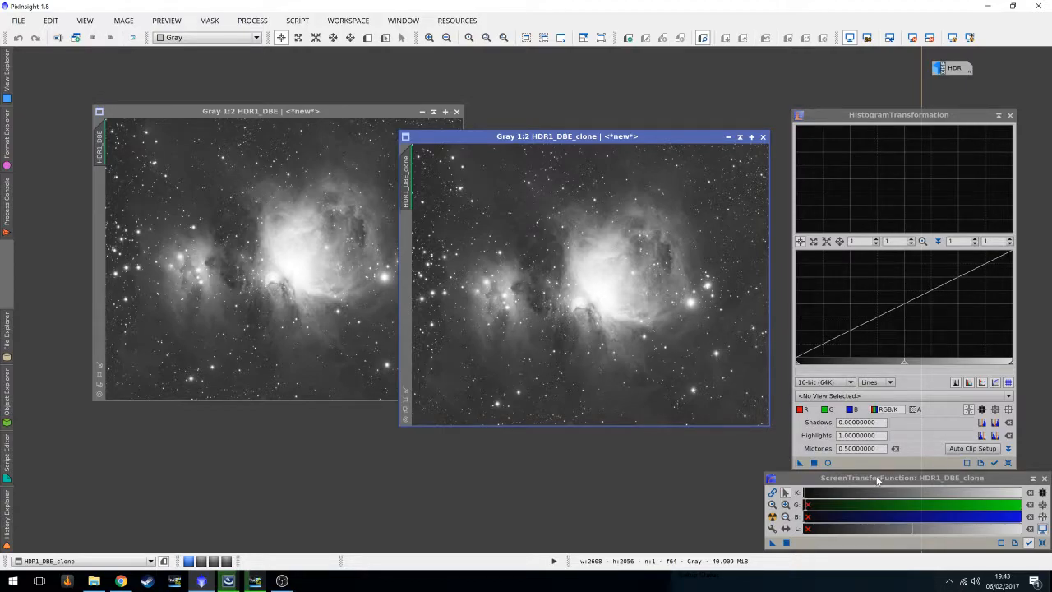
{"action": "left_click_drag", "start_coordinate": [771, 542], "coordinate": [884, 466]}
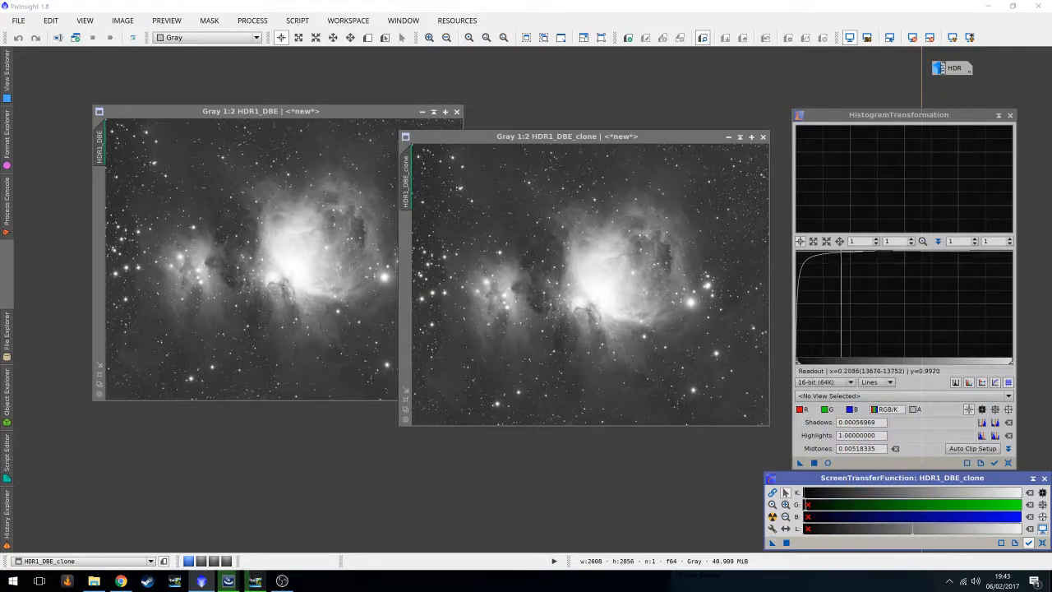
{"action": "left_click", "coordinate": [994, 463]}
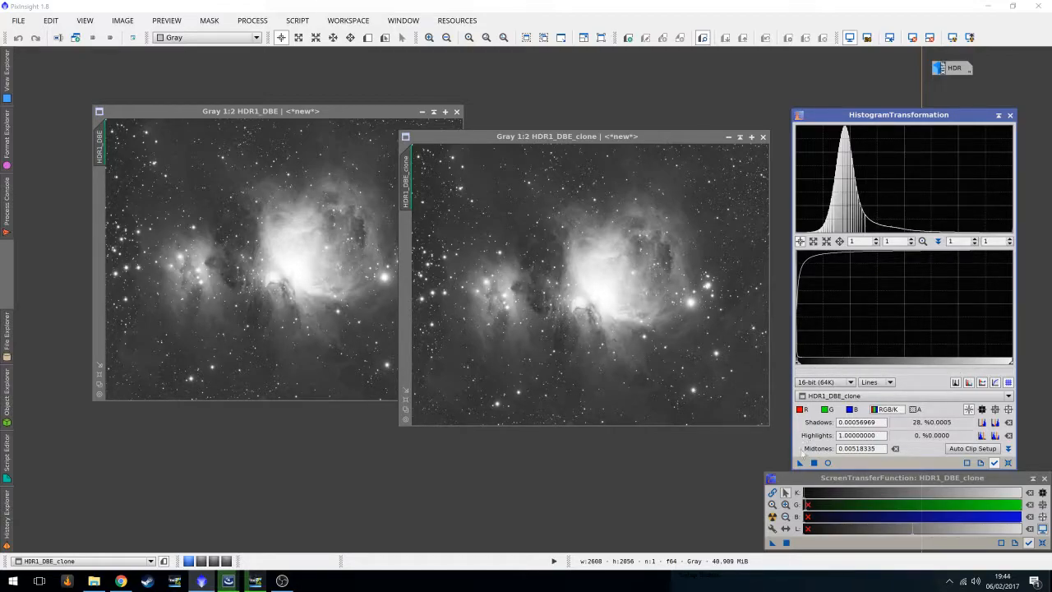
Apply the histogram stretch permanently to the clone and reset its screen display stretch.
{"action": "left_click_drag", "start_coordinate": [800, 463], "coordinate": [611, 246]}
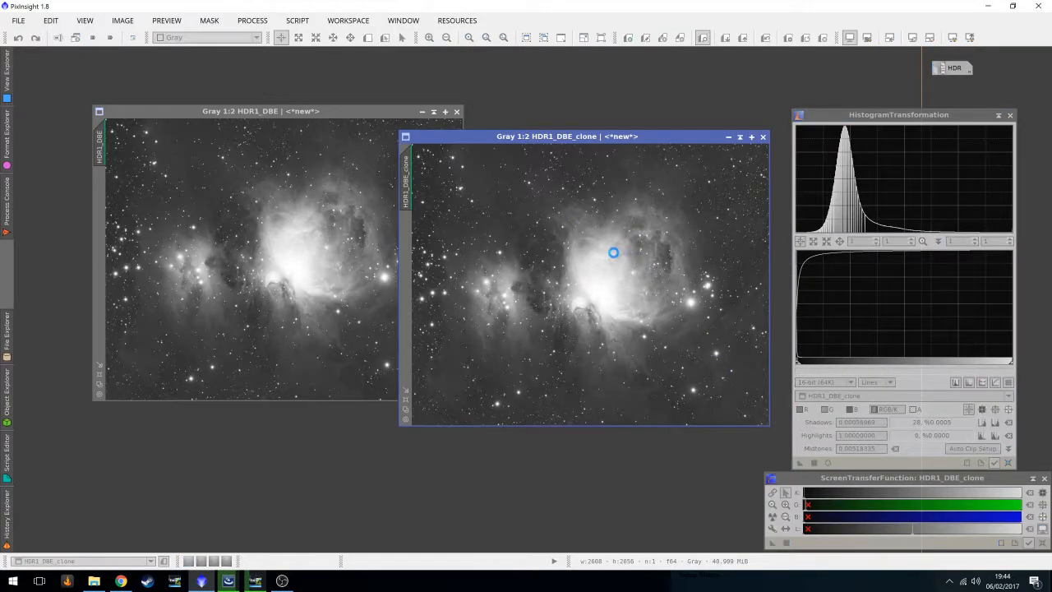
{"action": "left_click", "coordinate": [929, 38]}
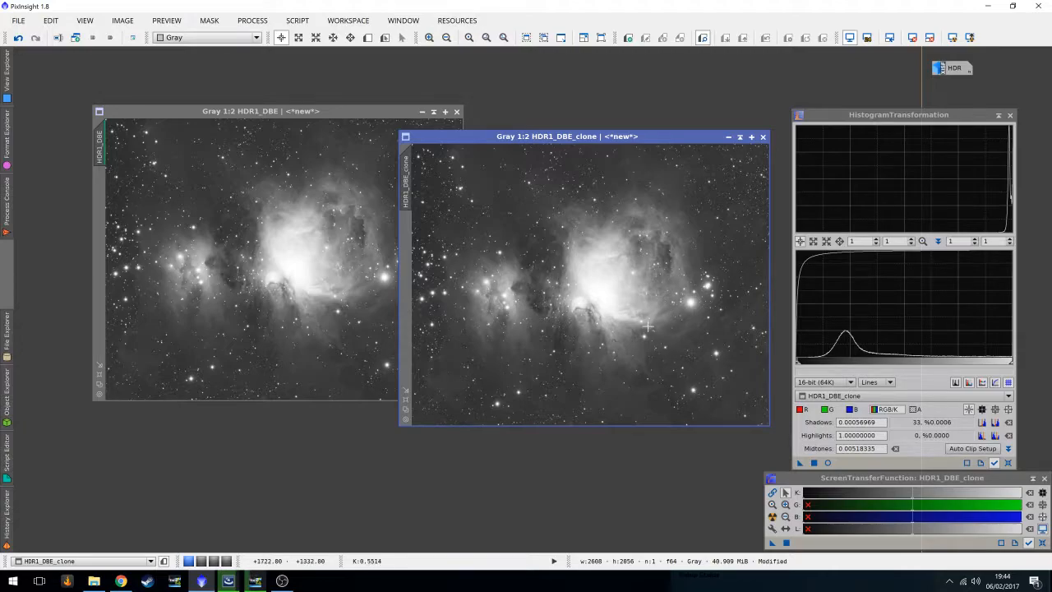
Collapse the ScreenTransferFunction and HistogramTransformation dialogs, park them, and move the clone window.
{"action": "left_click", "coordinate": [1032, 479]}
{"action": "left_click", "coordinate": [999, 115]}
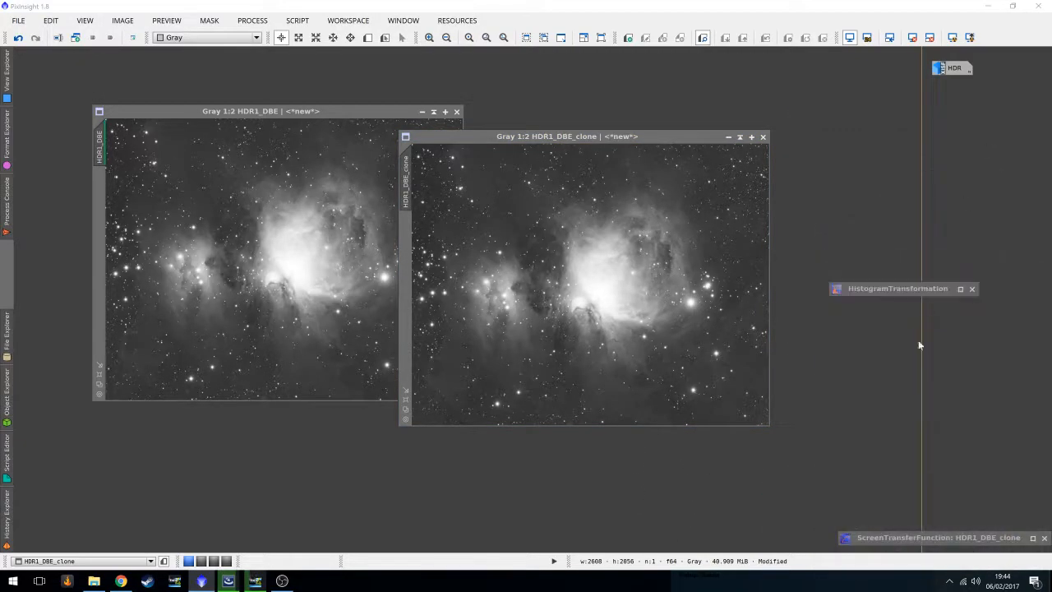
{"action": "left_click_drag", "start_coordinate": [906, 292], "coordinate": [982, 513]}
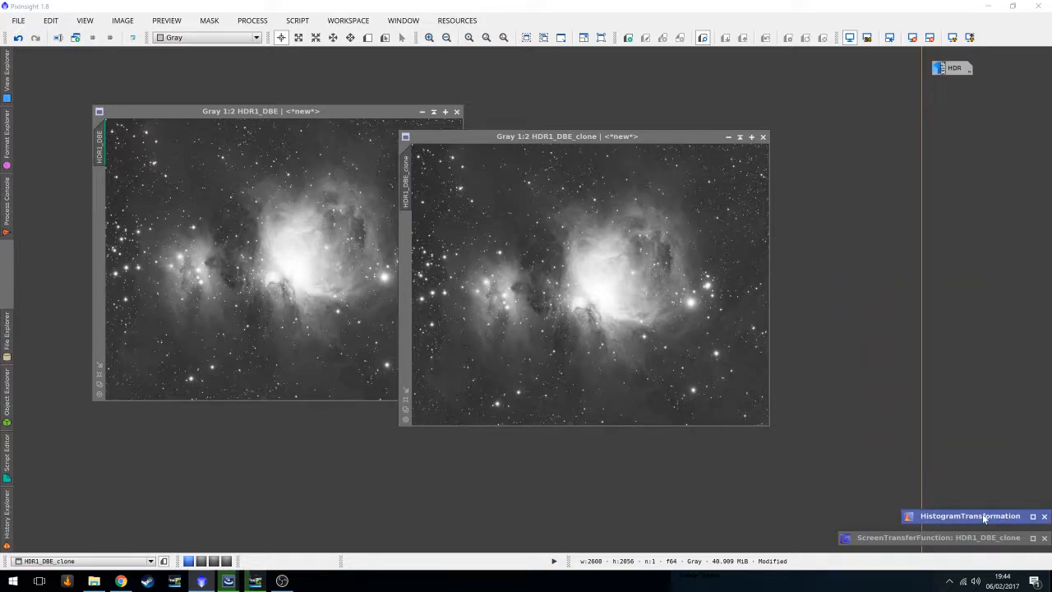
{"action": "left_click_drag", "start_coordinate": [608, 137], "coordinate": [703, 111]}
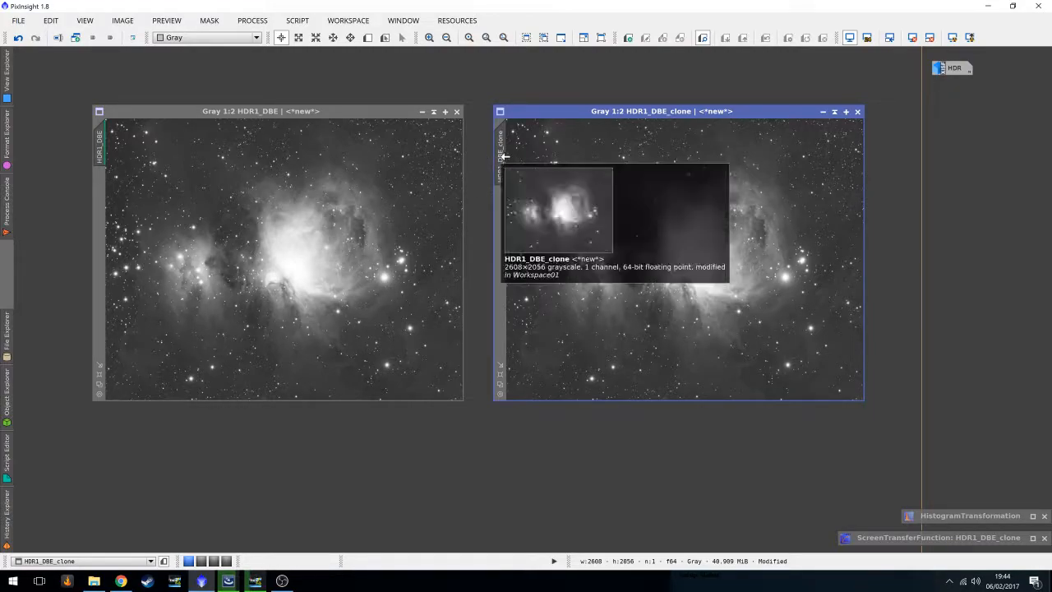
Set the clone as a mask on HDR1_DBE, minimize the clone window, and invert the mask.
{"action": "mouse_move", "coordinate": [505, 156]}
{"action": "left_mouse_down"}
{"action": "mouse_move", "coordinate": [296, 294]}
{"action": "mouse_move", "coordinate": [99, 203]}
{"action": "left_mouse_up"}
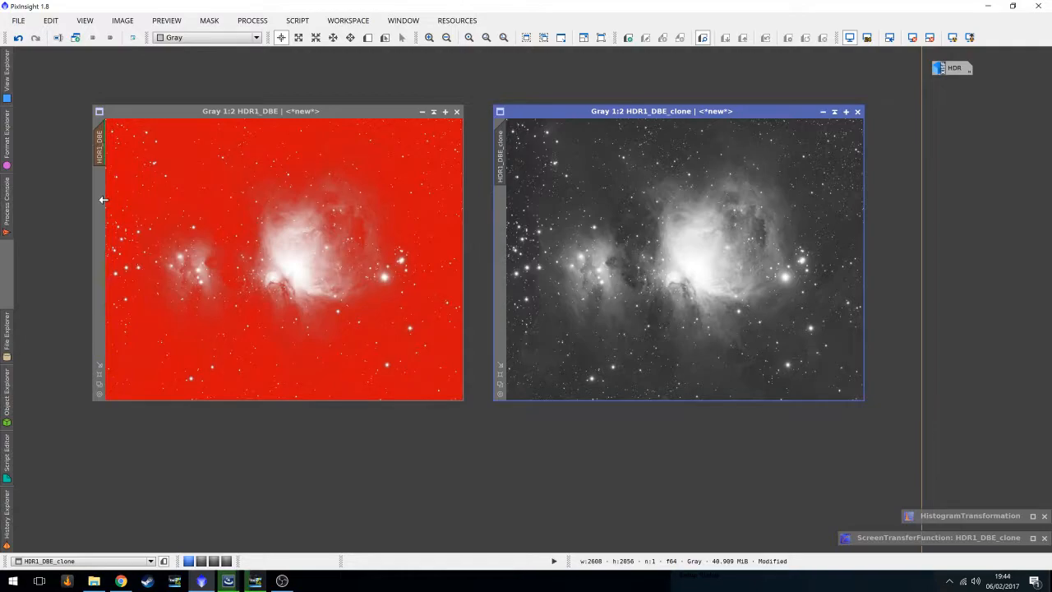
{"action": "left_click", "coordinate": [825, 112]}
{"action": "mouse_move", "coordinate": [706, 256]}
{"action": "left_mouse_down"}
{"action": "mouse_move", "coordinate": [845, 216]}
{"action": "mouse_move", "coordinate": [958, 121]}
{"action": "left_mouse_up"}
{"action": "left_click", "coordinate": [211, 23]}
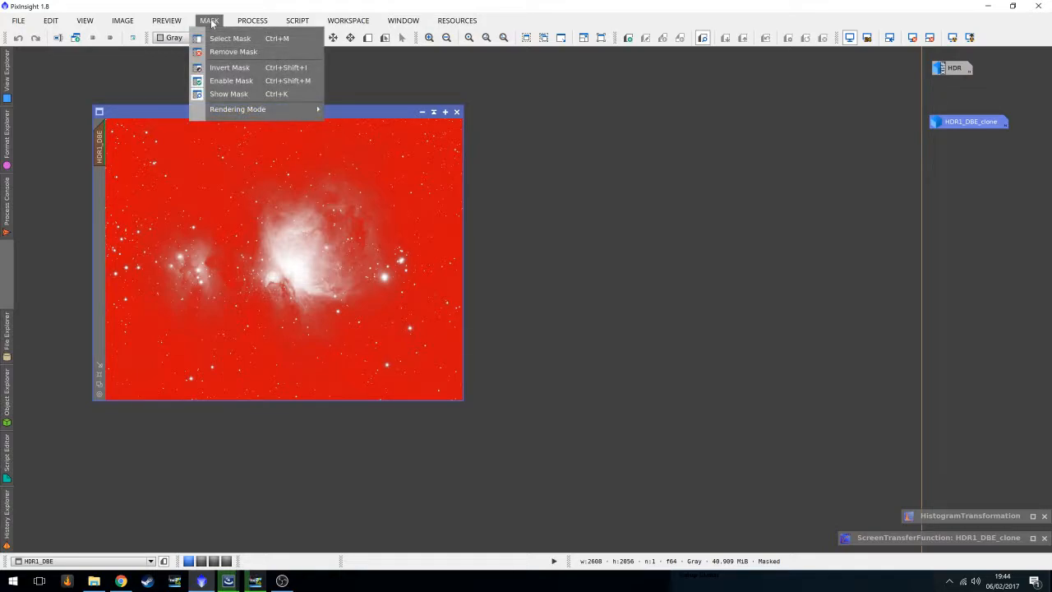
{"action": "left_click", "coordinate": [223, 68]}
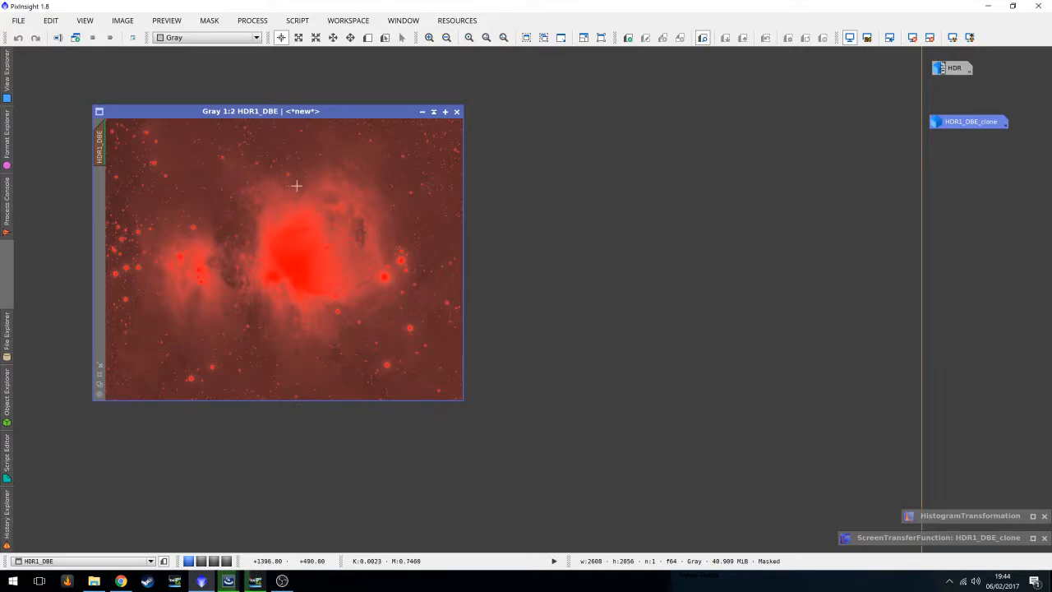
Open MultiscaleLinearTransform and enable noise reduction on layer 1 with threshold 3, amount 0.50 and 2 iterations.
{"action": "left_click", "coordinate": [252, 20]}
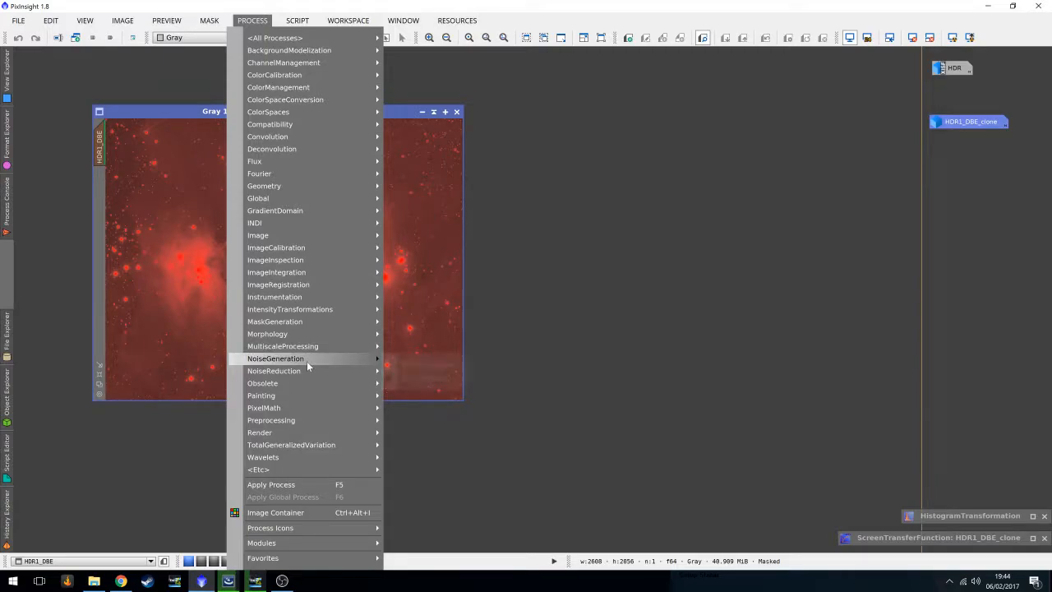
{"action": "mouse_move", "coordinate": [307, 371]}
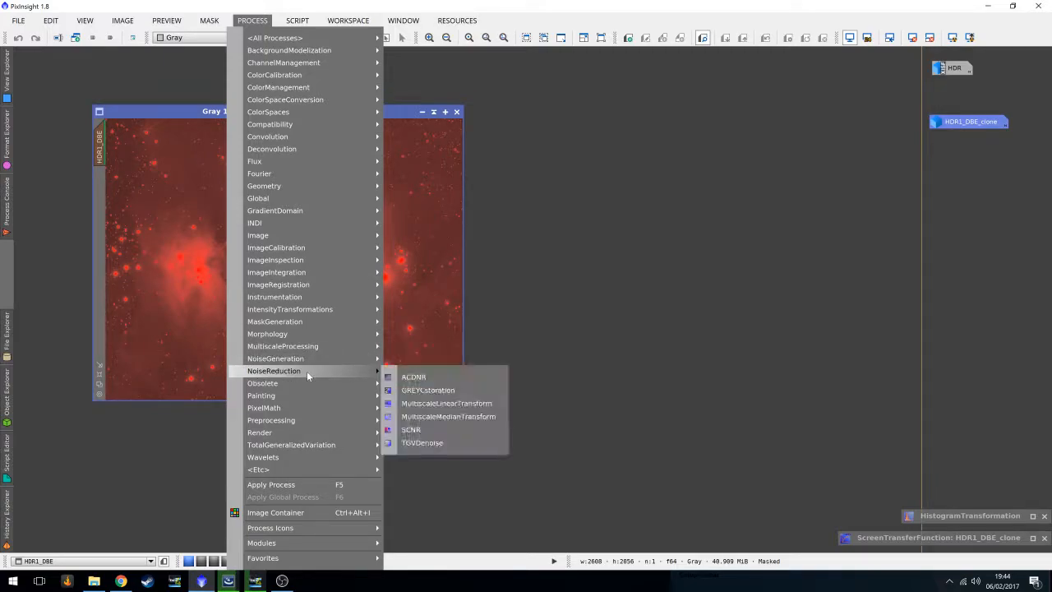
{"action": "left_click", "coordinate": [438, 404]}
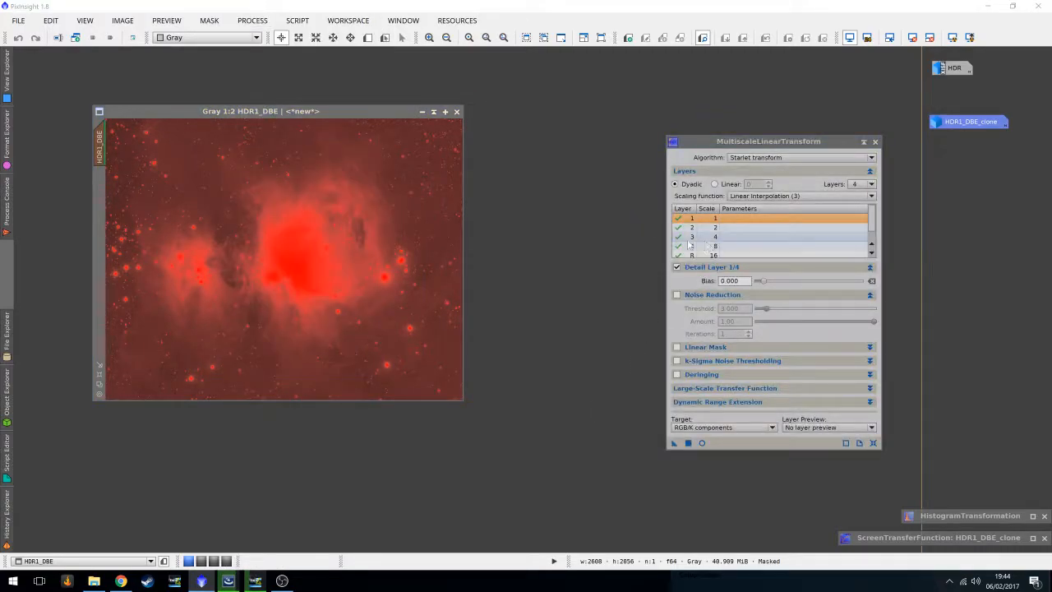
{"action": "left_click", "coordinate": [681, 296]}
{"action": "left_click", "coordinate": [700, 299]}
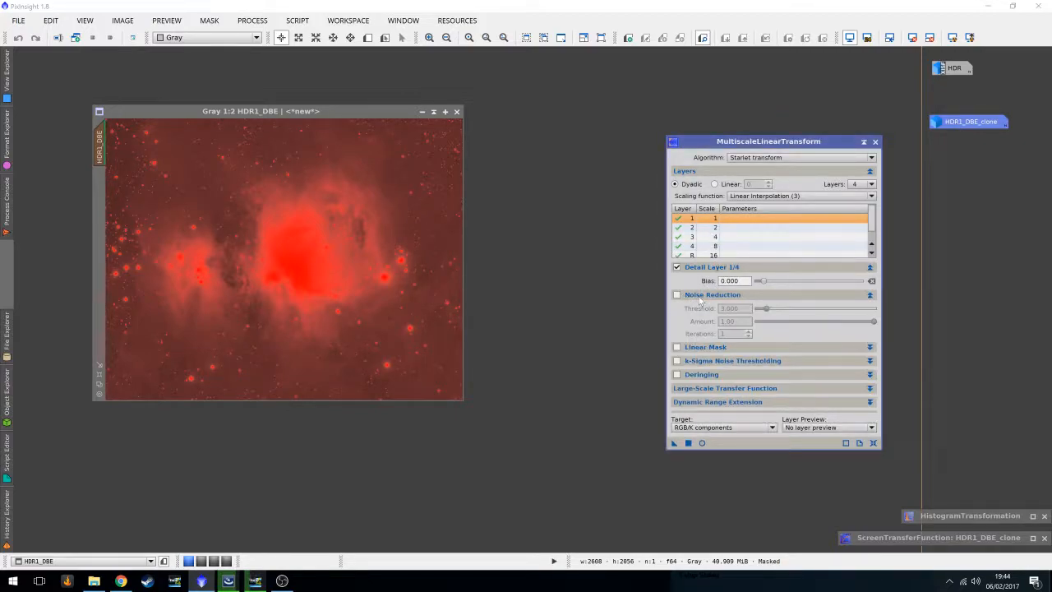
{"action": "left_click", "coordinate": [678, 296]}
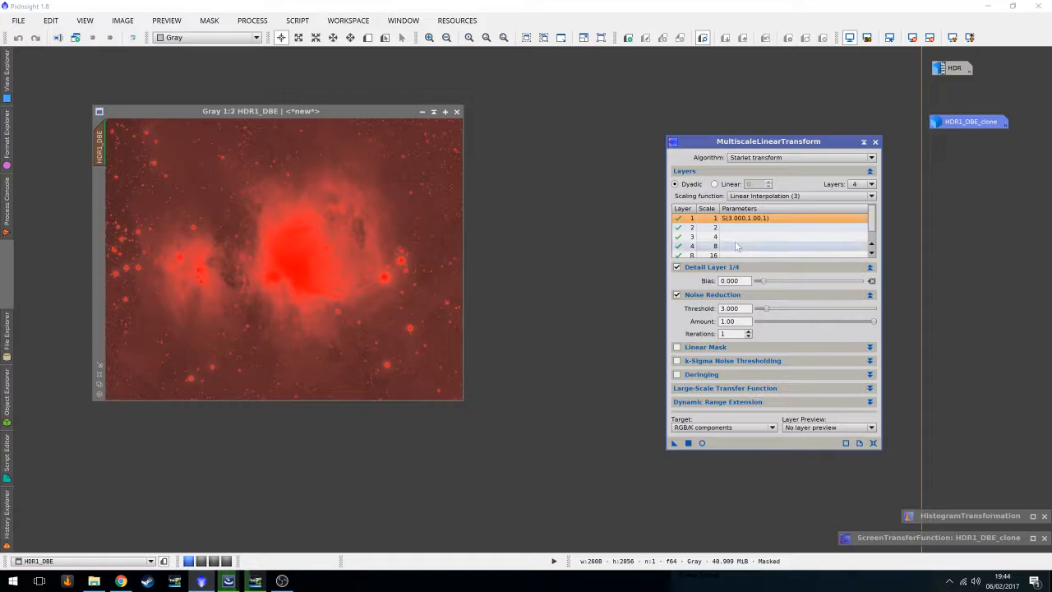
{"action": "left_click_drag", "start_coordinate": [874, 321], "coordinate": [817, 327]}
{"action": "left_click", "coordinate": [750, 335]}
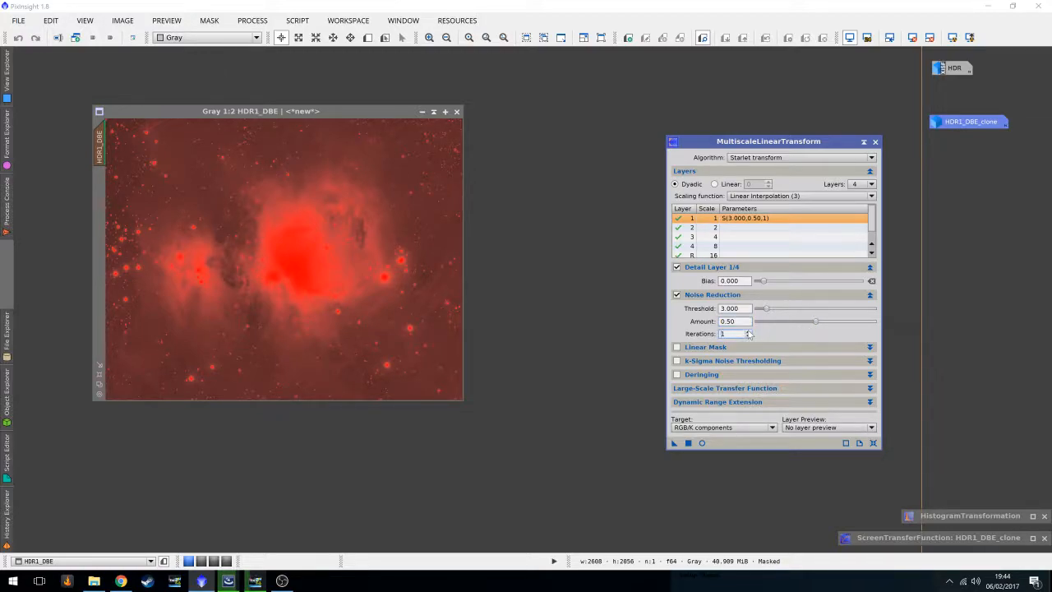
Enable noise reduction on layer 2 with threshold 2.000, amount 0.50 and 2 iterations.
{"action": "left_click", "coordinate": [743, 227]}
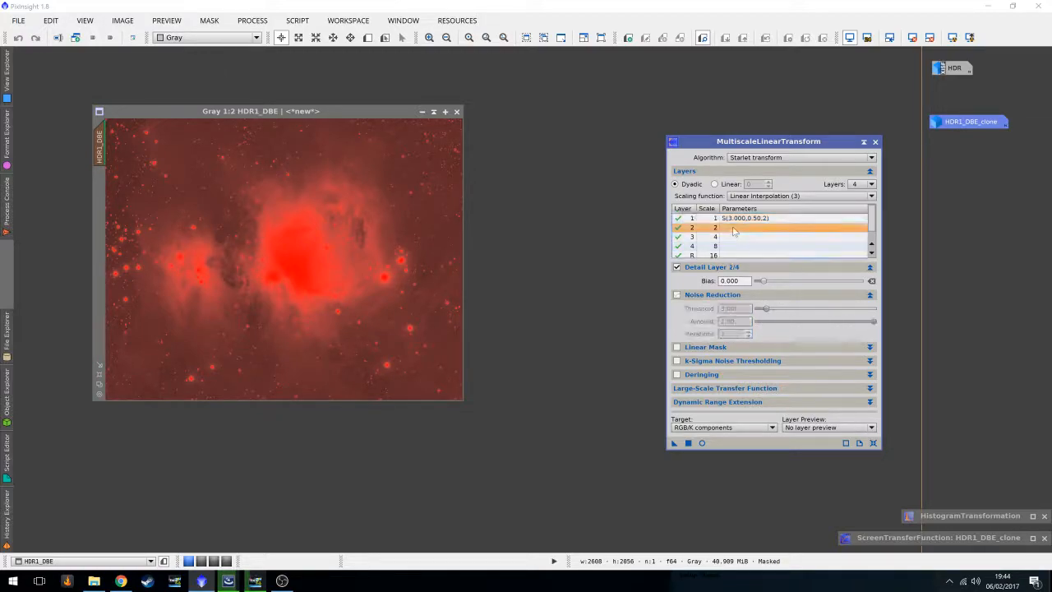
{"action": "left_click", "coordinate": [677, 295]}
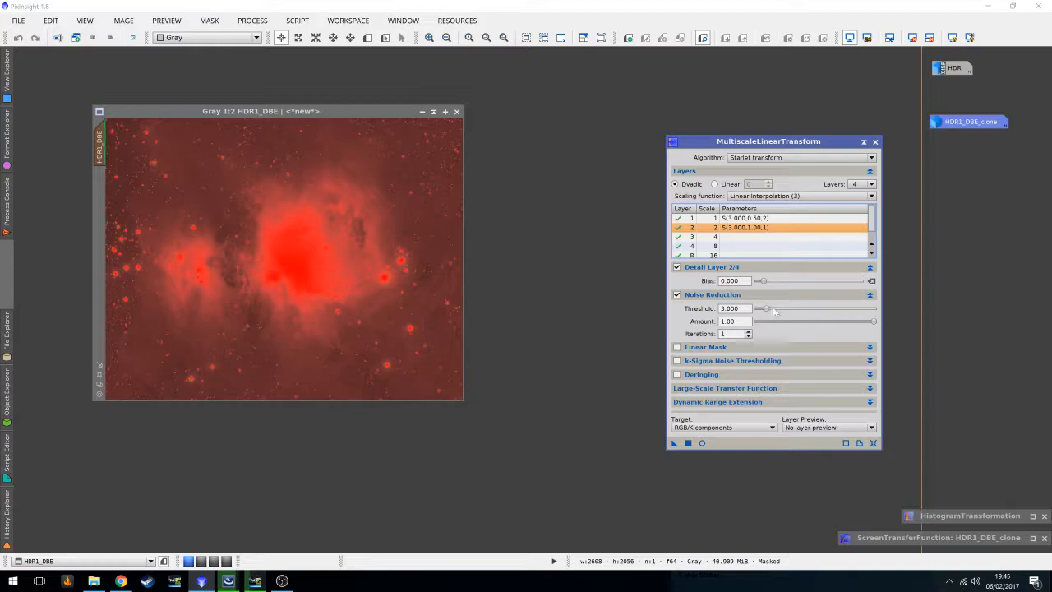
{"action": "left_click_drag", "start_coordinate": [771, 314], "coordinate": [767, 314]}
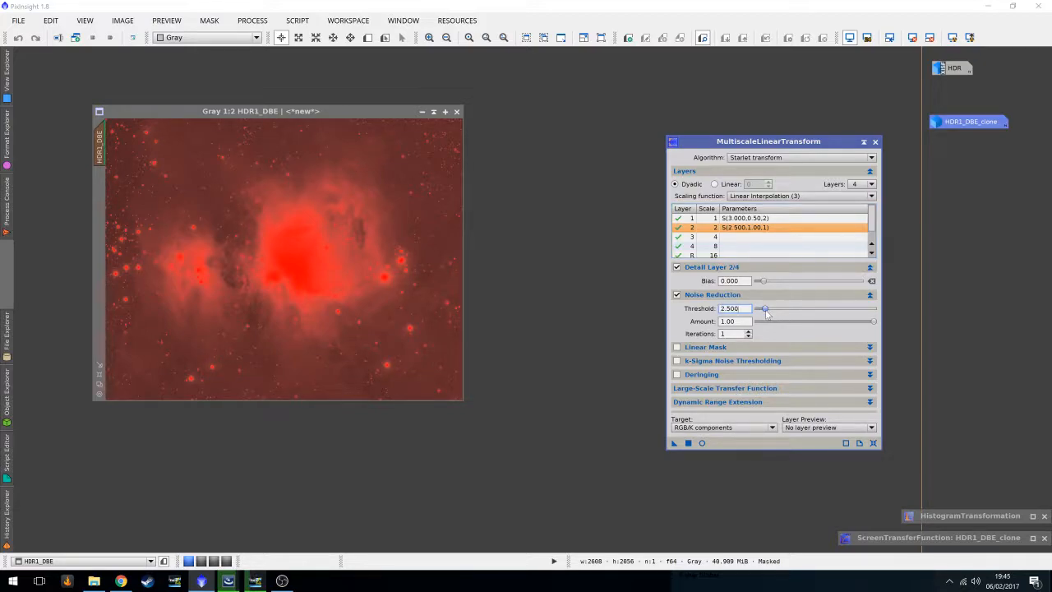
{"action": "left_click_drag", "start_coordinate": [877, 327], "coordinate": [833, 331]}
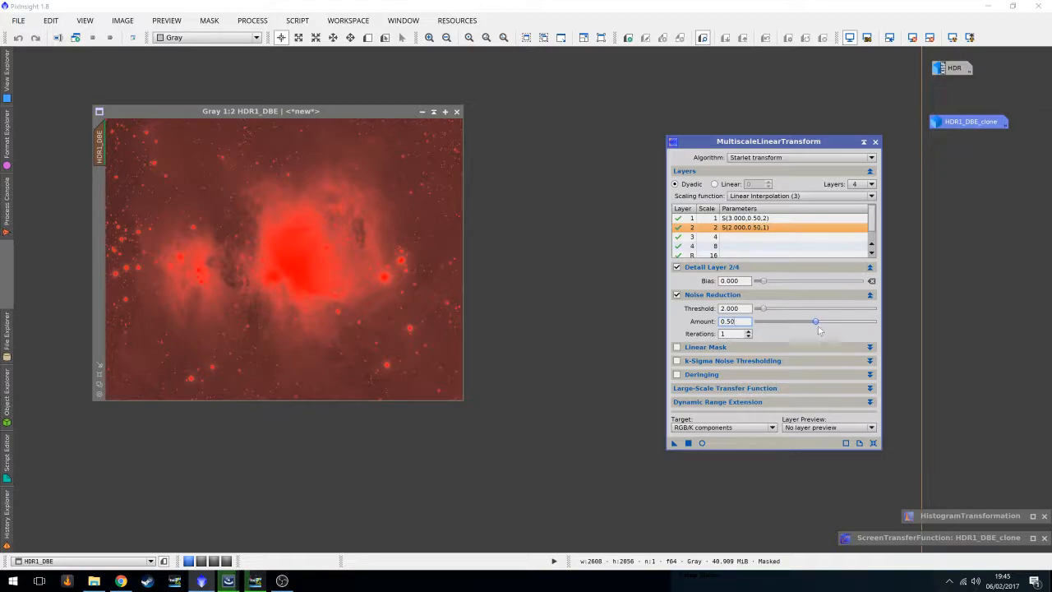
{"action": "left_click", "coordinate": [749, 331]}
Enable noise reduction on layer 3 with threshold 1.000 and amount 0.50.
{"action": "left_click", "coordinate": [695, 237]}
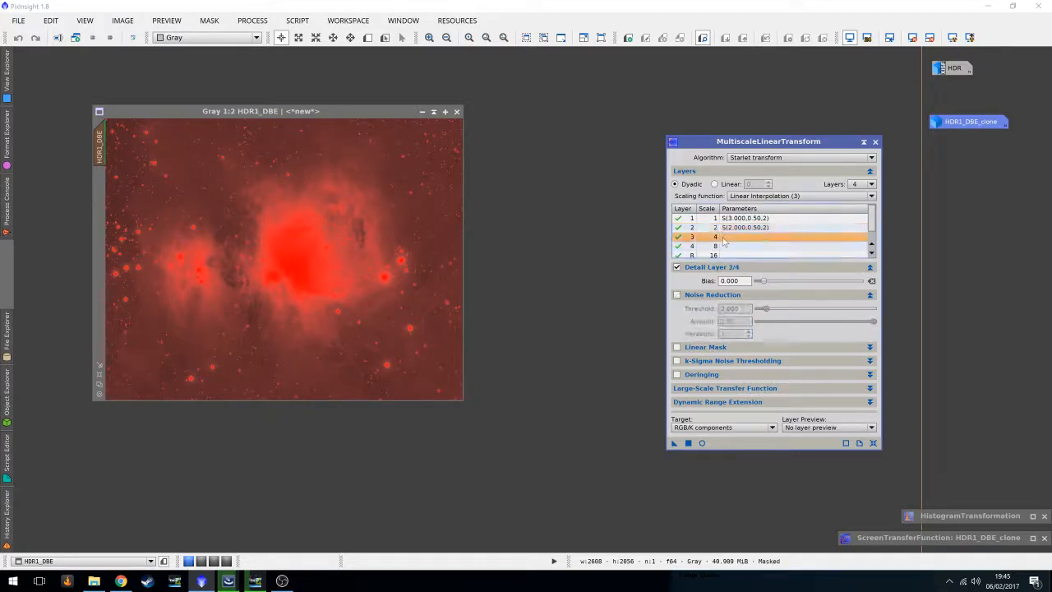
{"action": "left_click", "coordinate": [677, 295]}
{"action": "left_click_drag", "start_coordinate": [767, 312], "coordinate": [762, 312]}
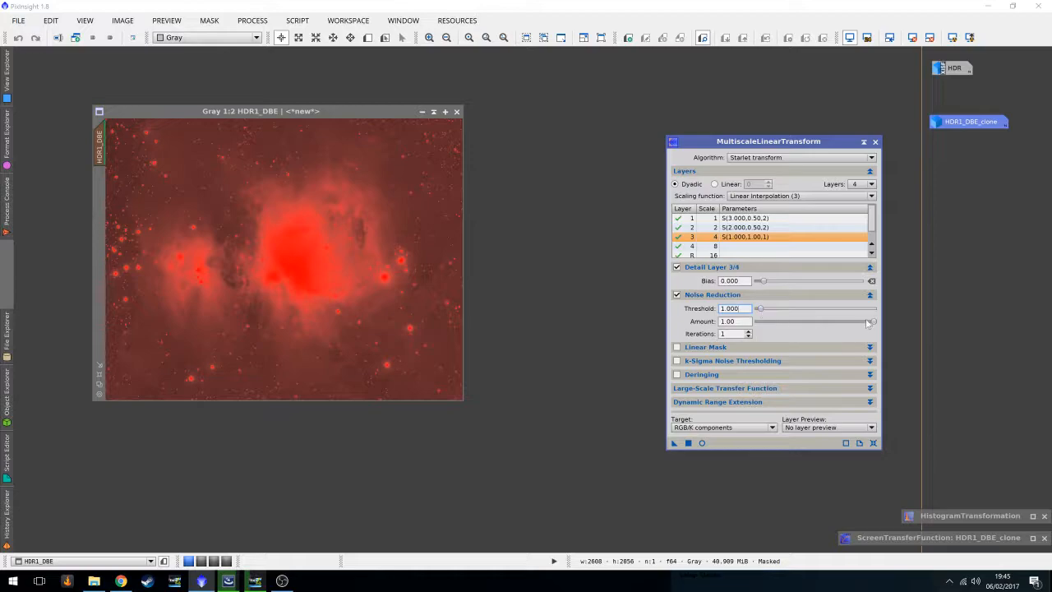
{"action": "left_click_drag", "start_coordinate": [874, 324], "coordinate": [817, 325]}
Enable layer 4 noise reduction with threshold 0.500 and amount 0.50, then apply MultiscaleLinearTransform to the masked HDR1_DBE image.
{"action": "left_click", "coordinate": [698, 246]}
{"action": "left_click", "coordinate": [677, 295]}
{"action": "left_click_drag", "start_coordinate": [765, 308], "coordinate": [760, 311]}
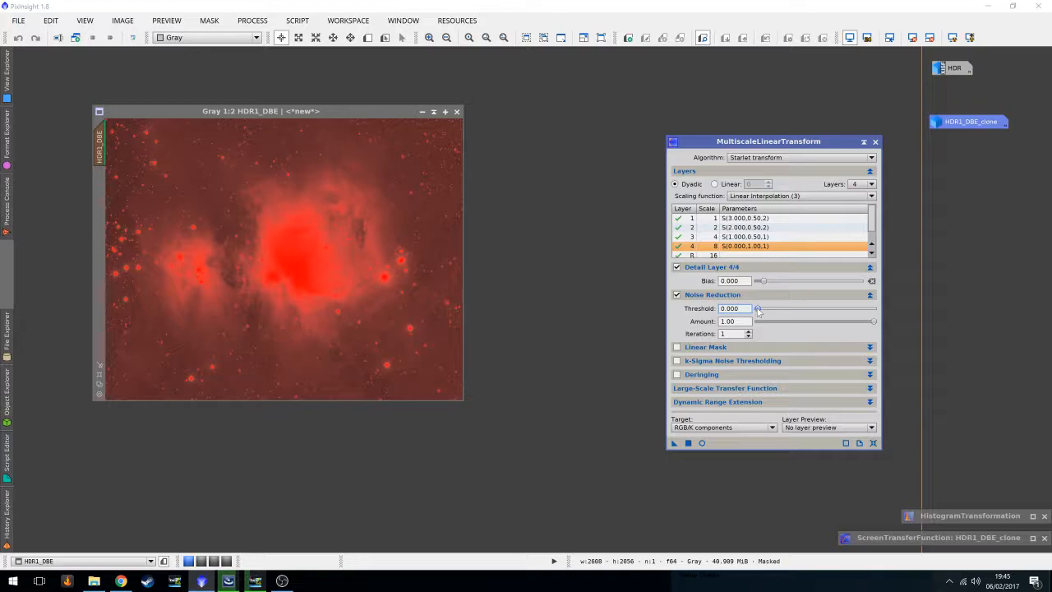
{"action": "left_click_drag", "start_coordinate": [763, 312], "coordinate": [758, 311]}
{"action": "left_click_drag", "start_coordinate": [872, 325], "coordinate": [816, 325]}
{"action": "left_click_drag", "start_coordinate": [674, 443], "coordinate": [333, 292]}
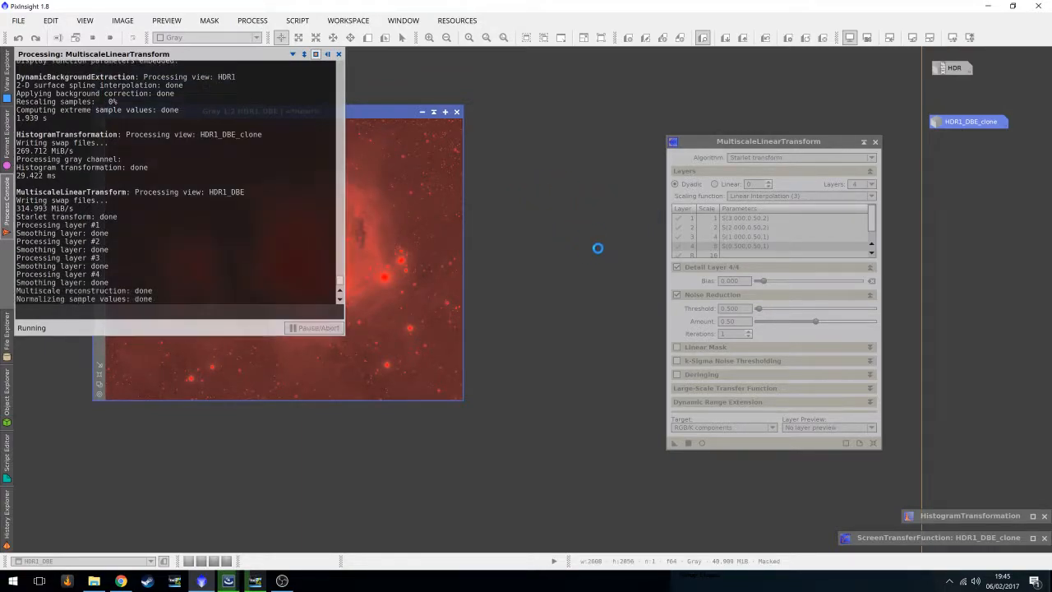
{"action": "left_click", "coordinate": [863, 142]}
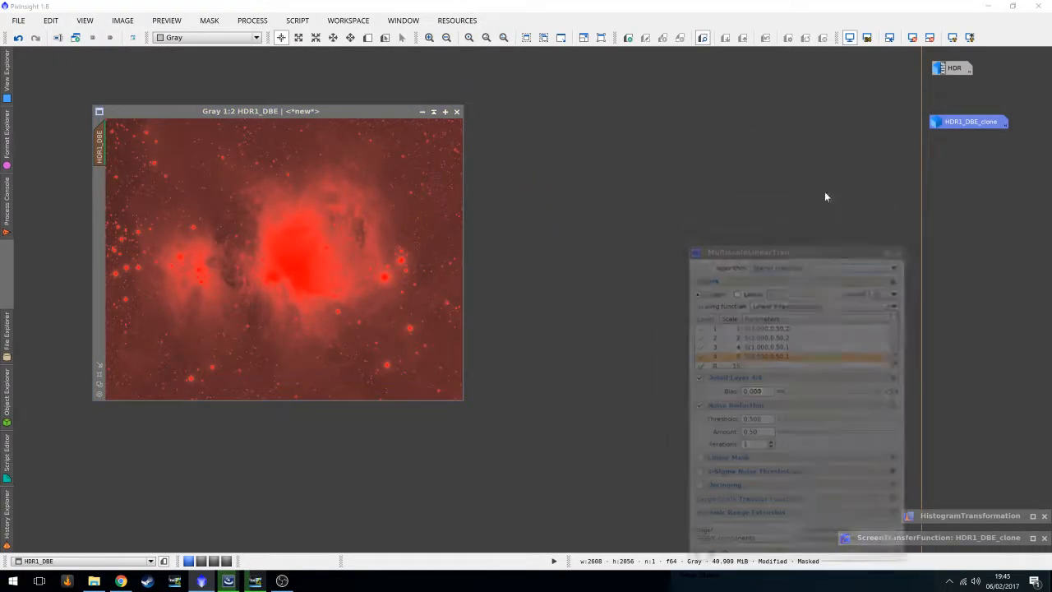
Set the MultiscaleLinearTransform dialog aside and hide the mask display on HDR1_DBE to inspect the noise-reduced nebula.
{"action": "left_click_drag", "start_coordinate": [737, 304], "coordinate": [948, 487]}
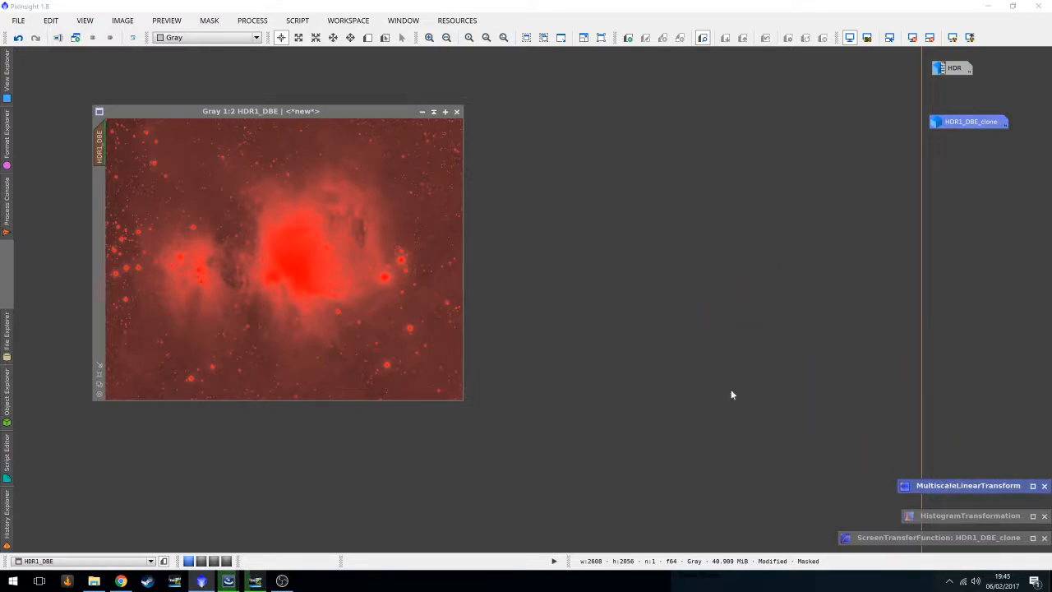
{"action": "scroll", "coordinate": [273, 211], "scroll_direction": "up", "scroll_amount": 2}
{"action": "left_click_drag", "start_coordinate": [277, 395], "coordinate": [115, 389]}
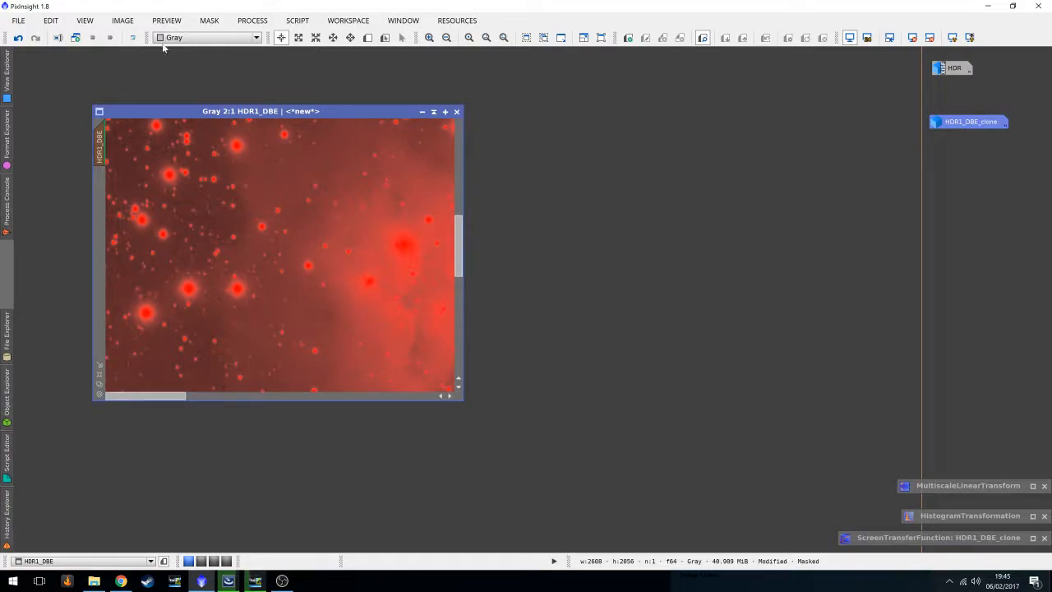
{"action": "left_click", "coordinate": [209, 19]}
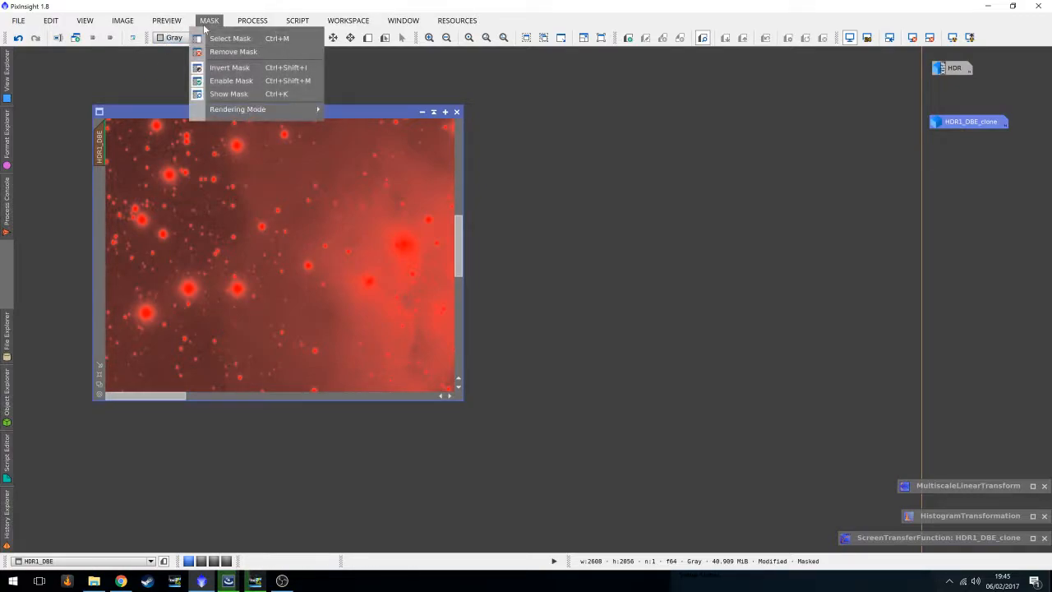
{"action": "left_click", "coordinate": [223, 94]}
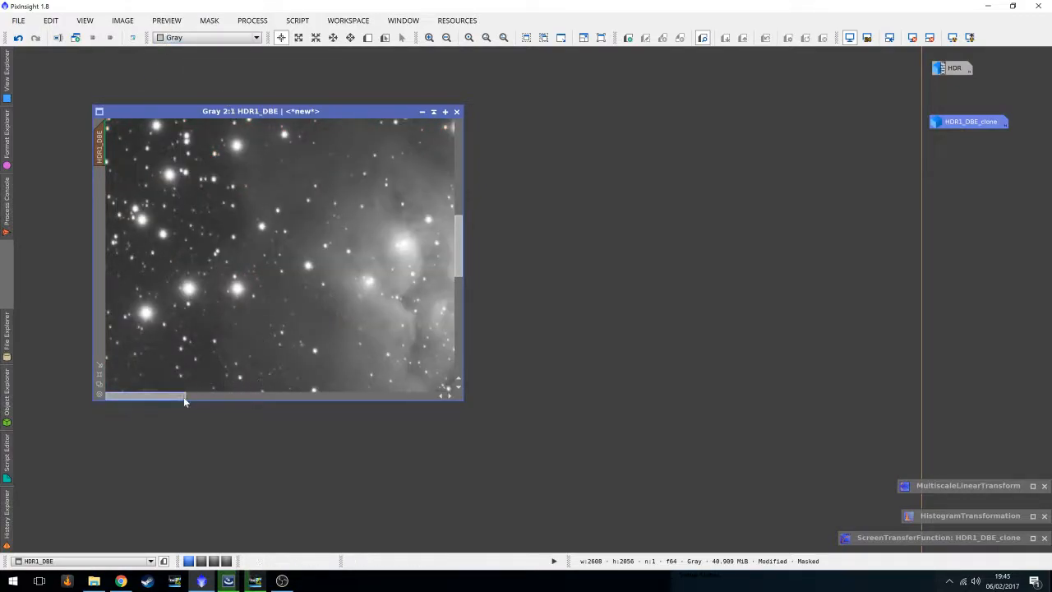
Compare the image before and after noise reduction by undoing and redoing the MultiscaleLinearTransform step.
{"action": "scroll", "coordinate": [228, 260], "scroll_direction": "down", "scroll_amount": 1}
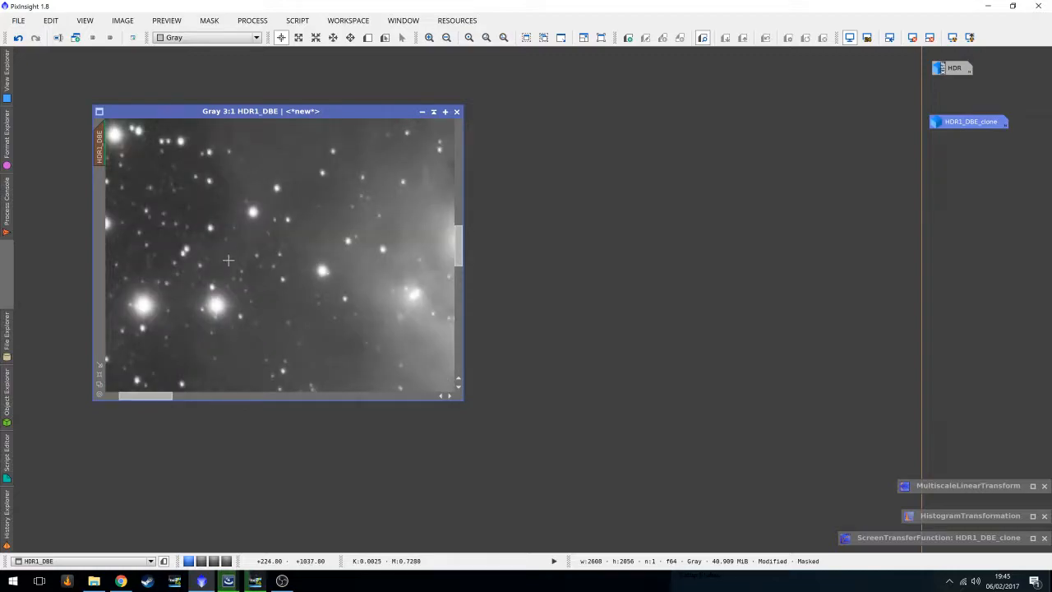
{"action": "left_click", "coordinate": [18, 40]}
{"action": "scroll", "coordinate": [247, 282], "scroll_direction": "down", "scroll_amount": 1}
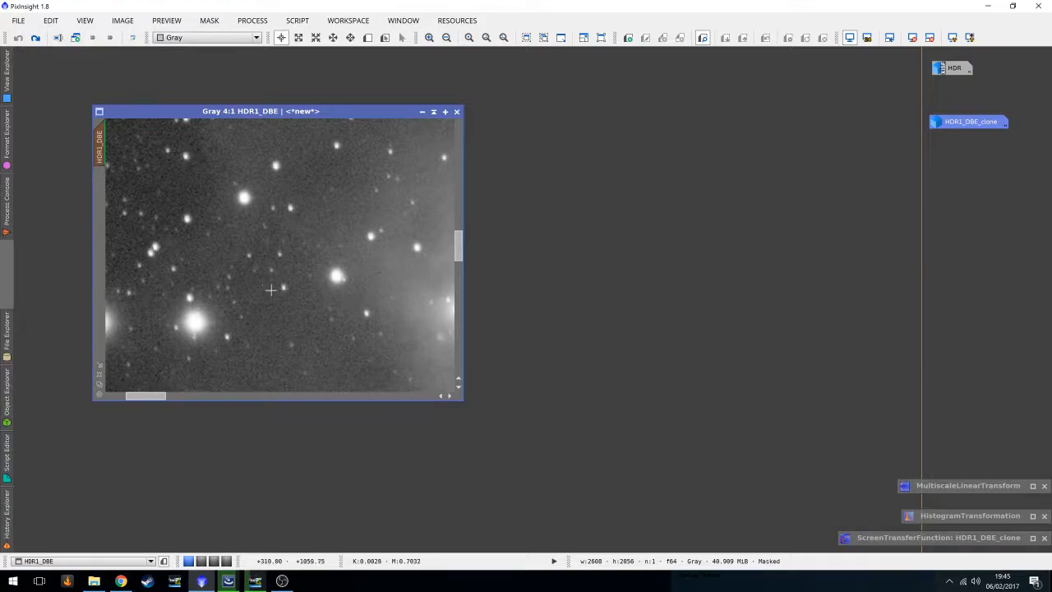
{"action": "scroll", "coordinate": [279, 286], "scroll_direction": "down", "scroll_amount": 2}
{"action": "left_click", "coordinate": [35, 38]}
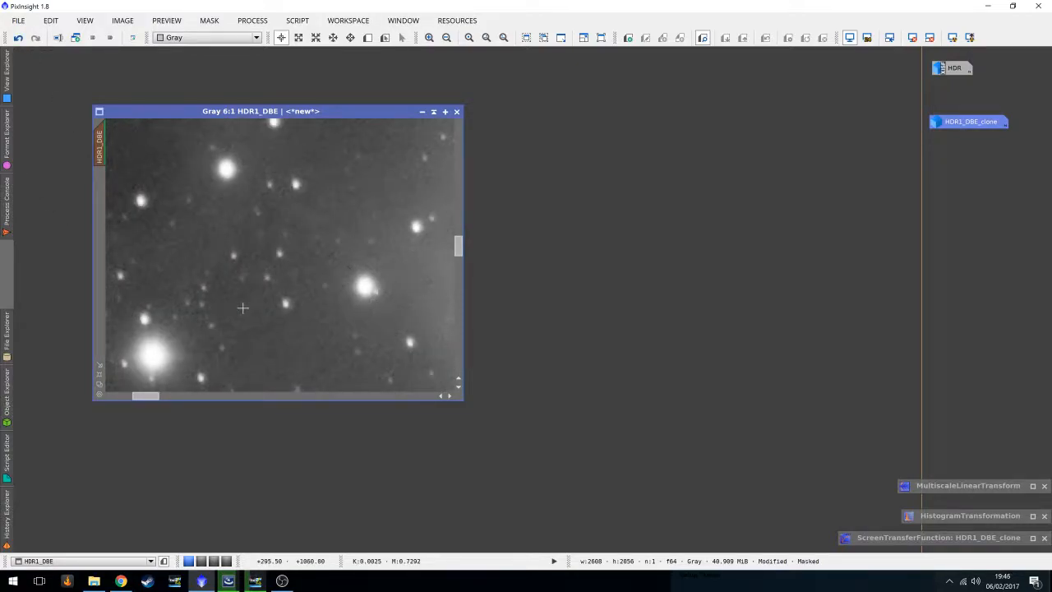
{"action": "scroll", "coordinate": [277, 251], "scroll_direction": "down", "scroll_amount": 8}
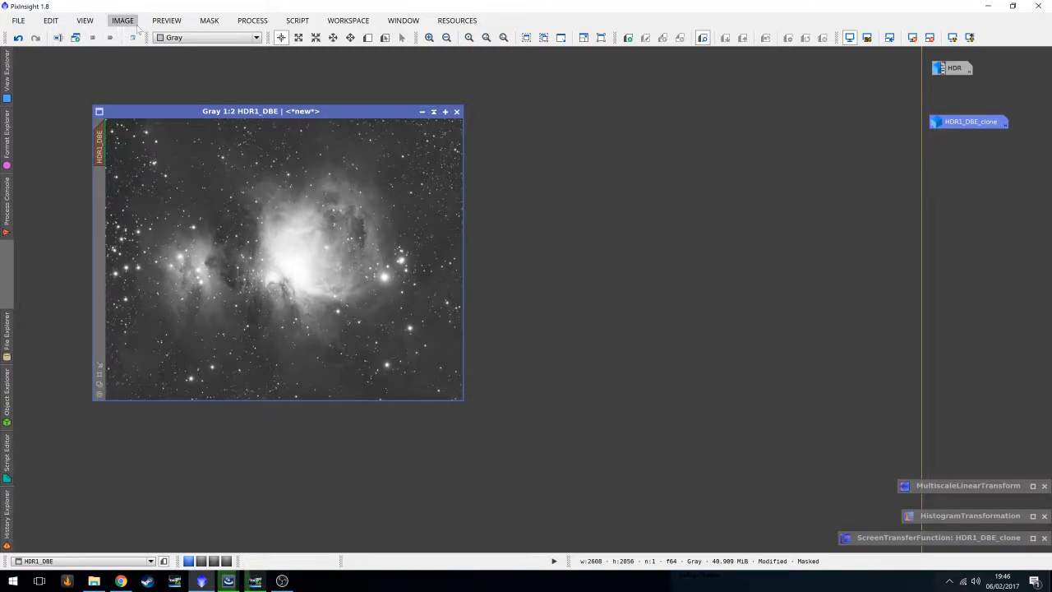
Remove the mask from the HDR1_DBE image.
{"action": "left_click", "coordinate": [209, 20]}
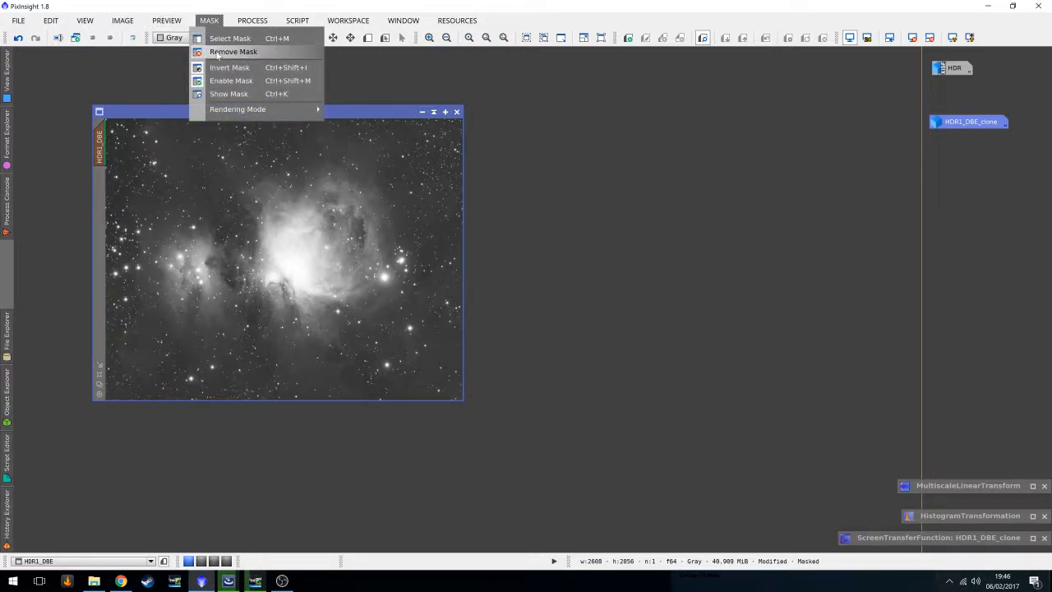
{"action": "left_click", "coordinate": [217, 54]}
{"action": "left_click_drag", "start_coordinate": [236, 111], "coordinate": [220, 95]}
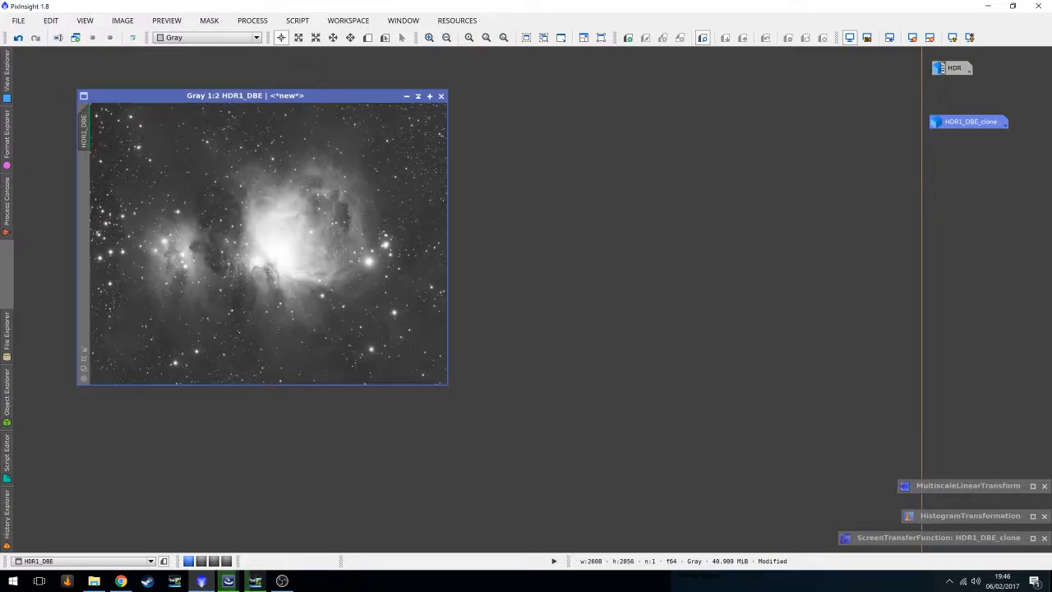
{"action": "left_click_drag", "start_coordinate": [321, 96], "coordinate": [340, 119]}
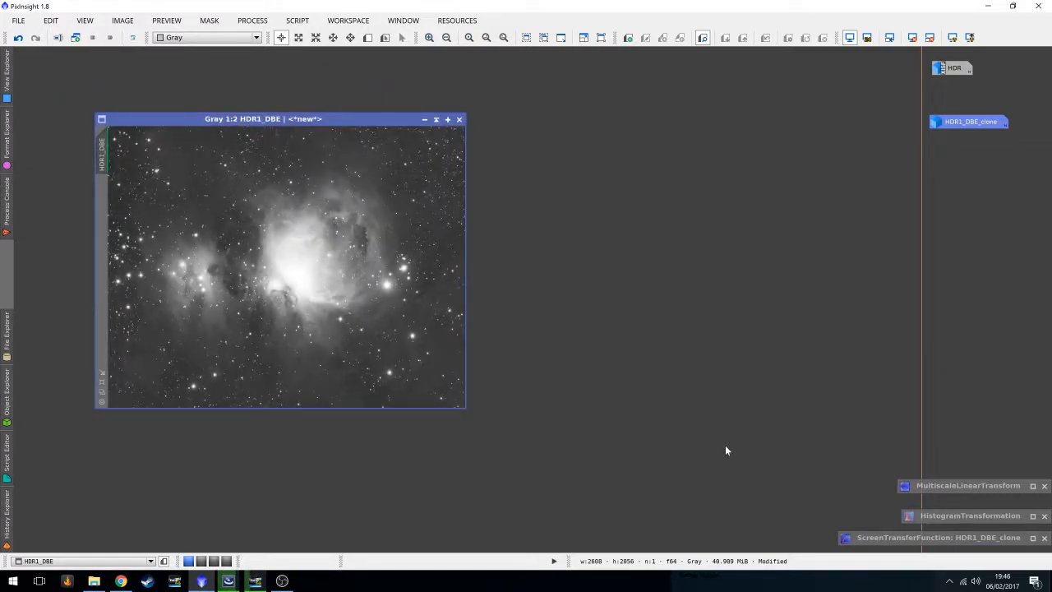
Save HDR1_DBE as HDRlum.xisf in the HDR TEST folder, overwriting the existing file with default XISF options.
{"action": "left_click", "coordinate": [18, 21]}
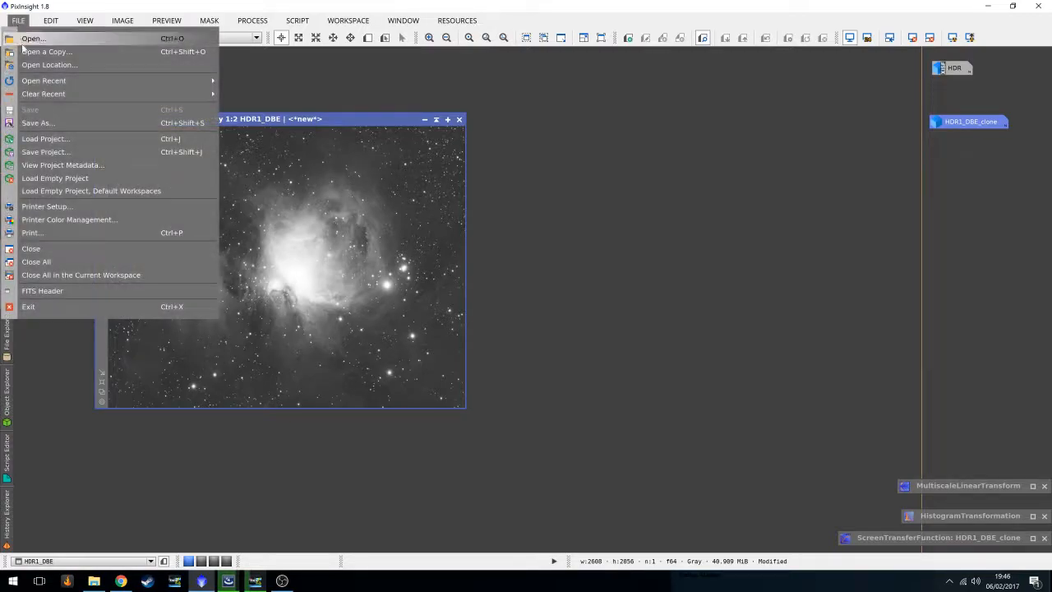
{"action": "left_click", "coordinate": [37, 123]}
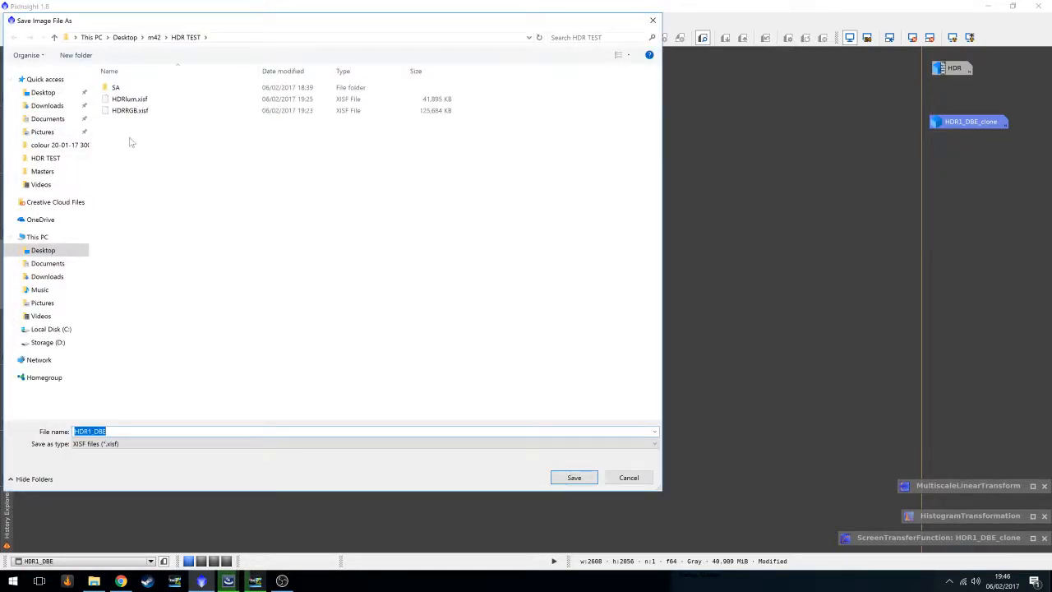
{"action": "left_click", "coordinate": [140, 99]}
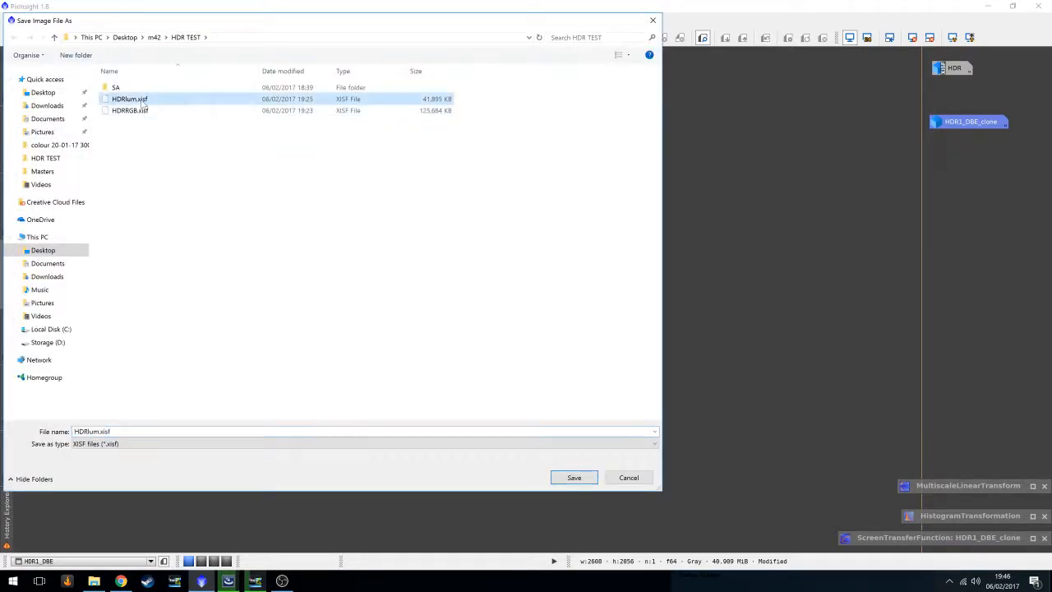
{"action": "left_click", "coordinate": [563, 480]}
{"action": "left_click", "coordinate": [497, 313]}
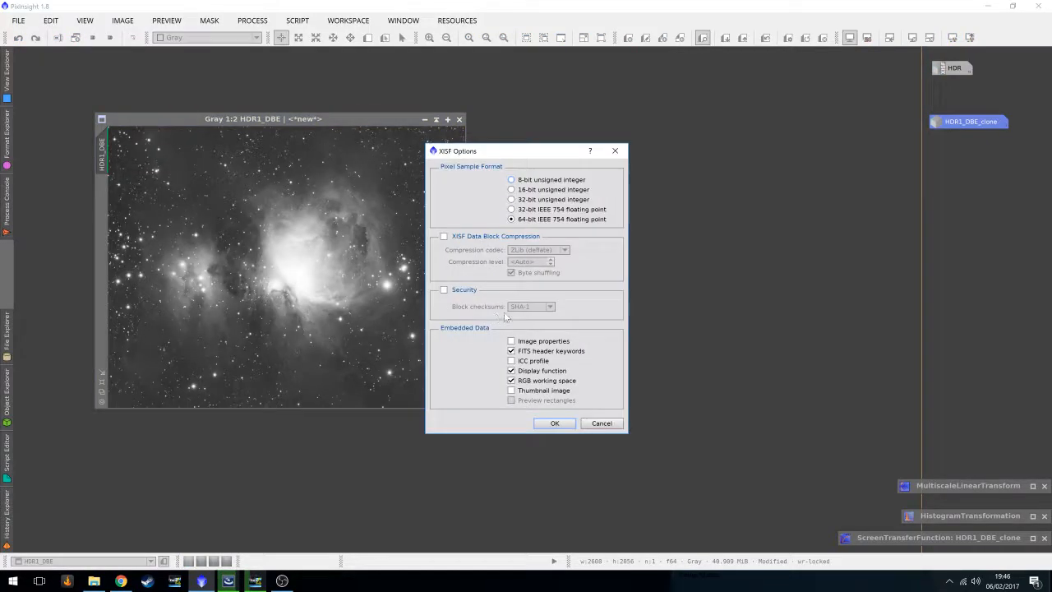
{"action": "left_click", "coordinate": [546, 423]}
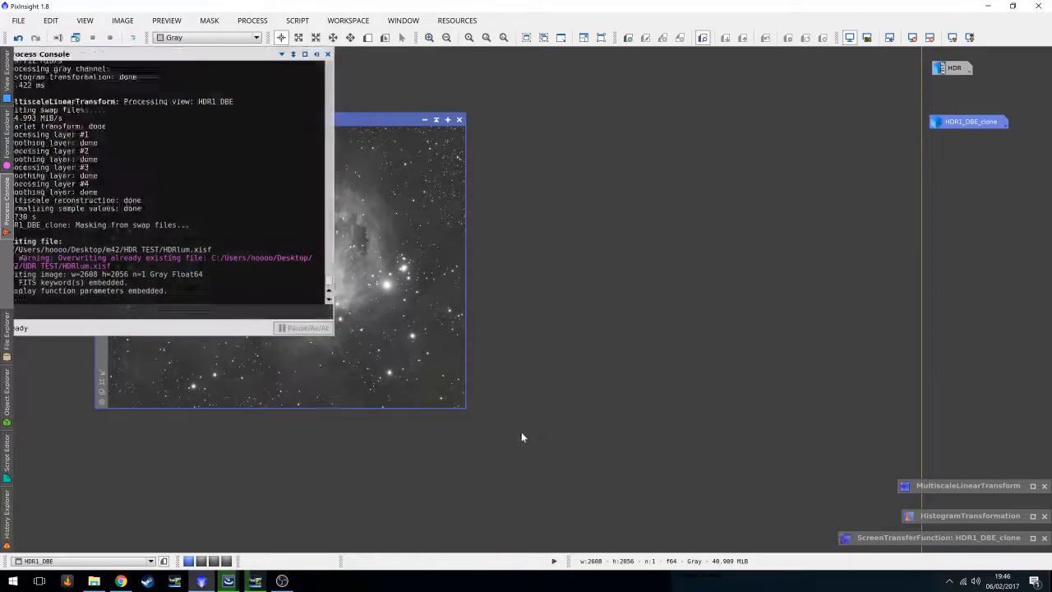
{"action": "left_click_drag", "start_coordinate": [338, 118], "coordinate": [655, 143]}
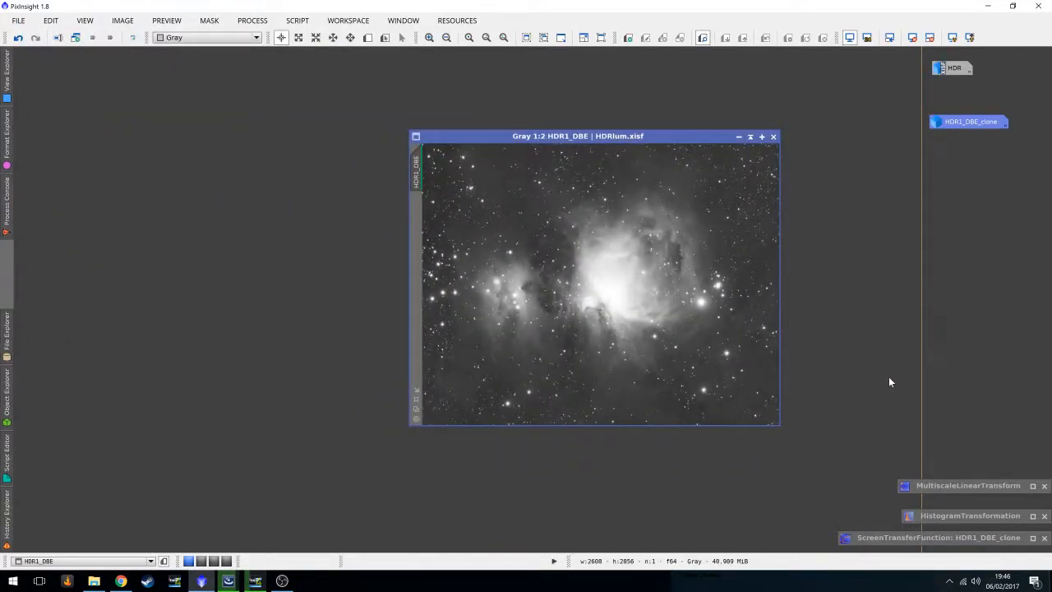